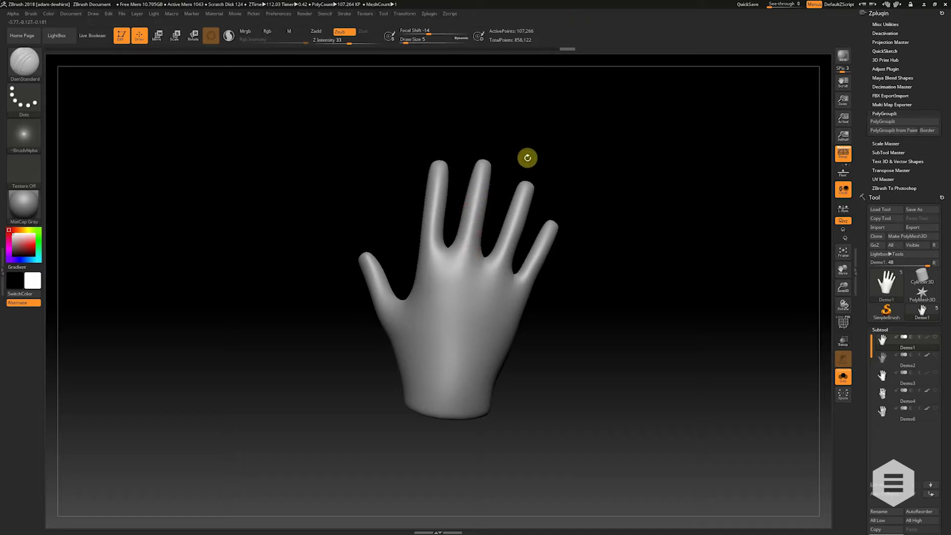
Turn the hand to a zoomed-in side view and set the brush Draw Size to 3.
{"action": "left_click_drag", "start_coordinate": [509, 146], "coordinate": [471, 179]}
{"action": "left_click_drag", "start_coordinate": [843, 287], "coordinate": [773, 288]}
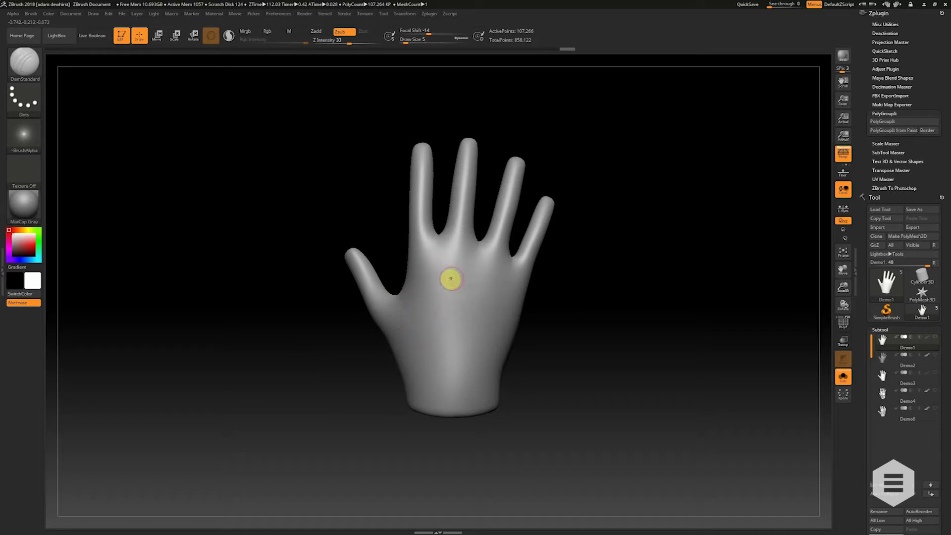
{"action": "mouse_move", "coordinate": [594, 272]}
{"action": "left_mouse_down"}
{"action": "mouse_move", "coordinate": [578, 275]}
{"action": "mouse_move", "coordinate": [597, 282]}
{"action": "left_mouse_up"}
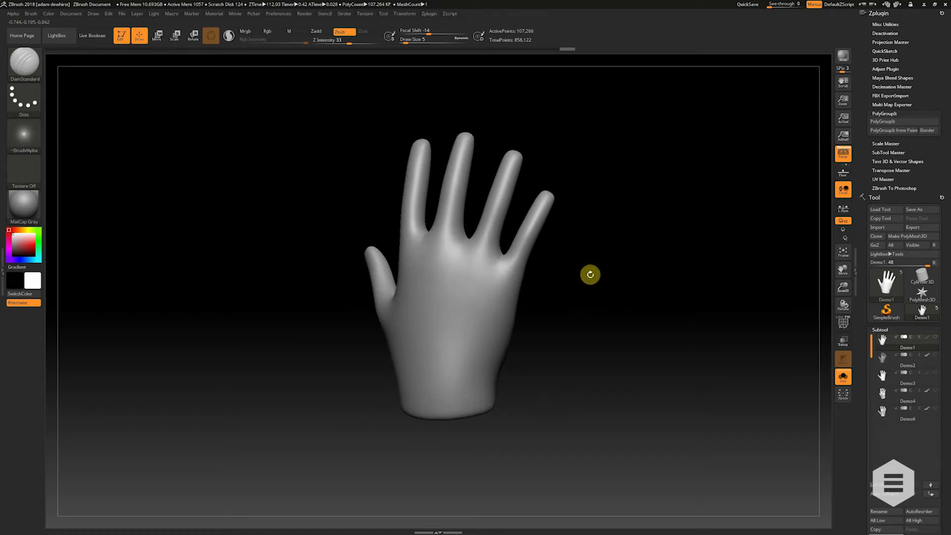
{"action": "left_click", "coordinate": [427, 15]}
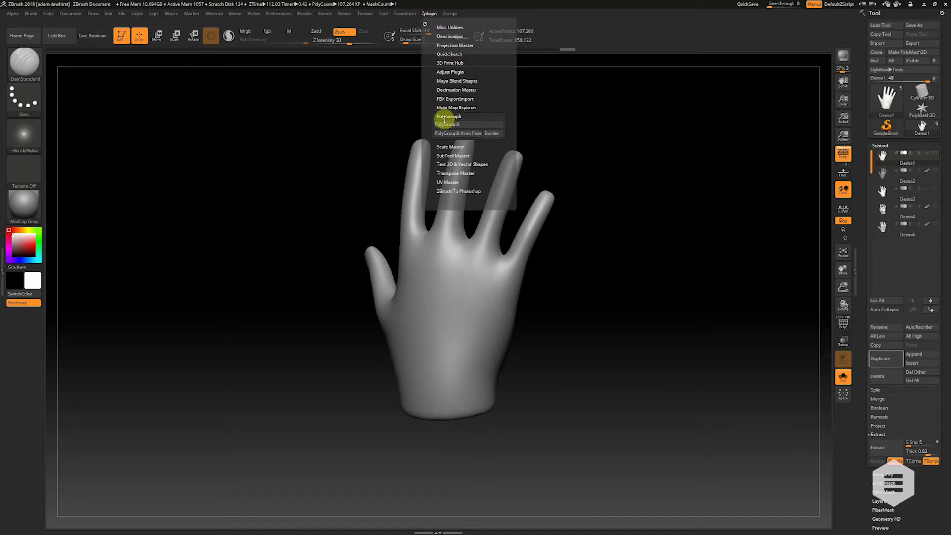
{"action": "left_click", "coordinate": [425, 23]}
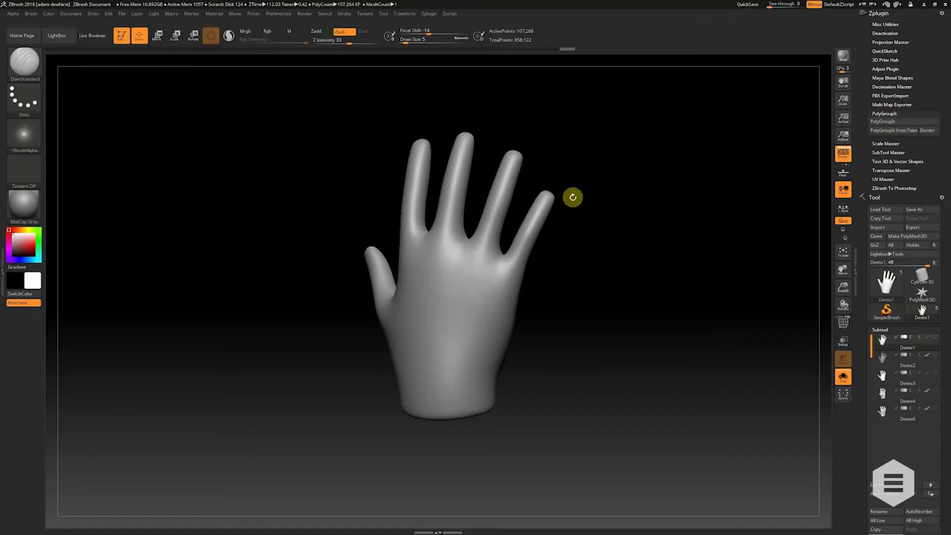
{"action": "type", "text": "s"}
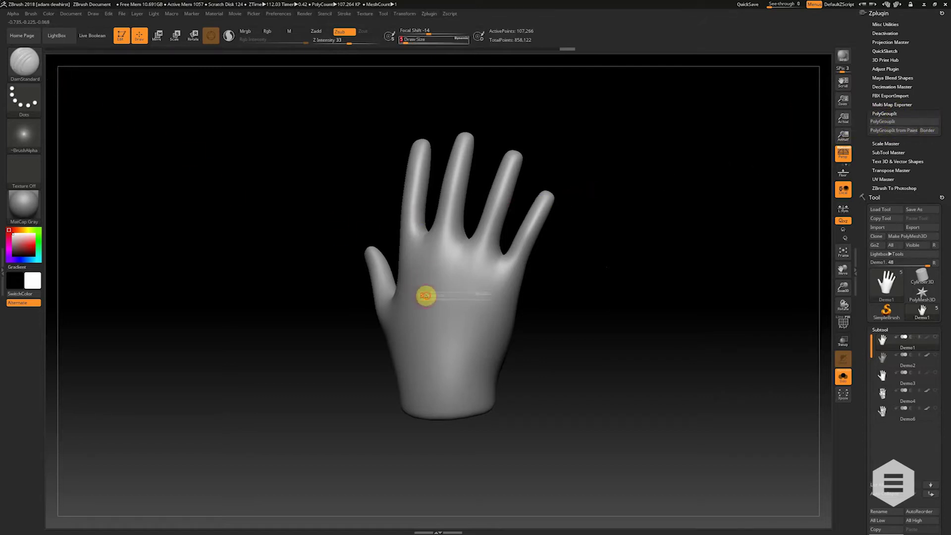
{"action": "type", "text": "3"}
{"action": "key", "text": "Return"}
Carve a thin crease along the thumb web, resizing the brush between 8 and 4 while rotating.
{"action": "left_click_drag", "start_coordinate": [374, 221], "coordinate": [444, 287]}
{"action": "left_click_drag", "start_coordinate": [545, 299], "coordinate": [523, 300]}
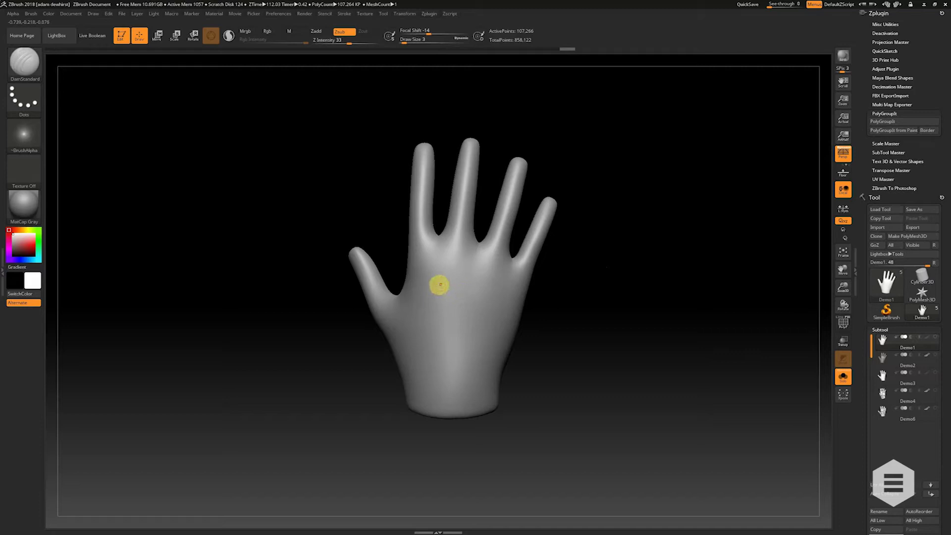
{"action": "key", "text": "bracketright"}
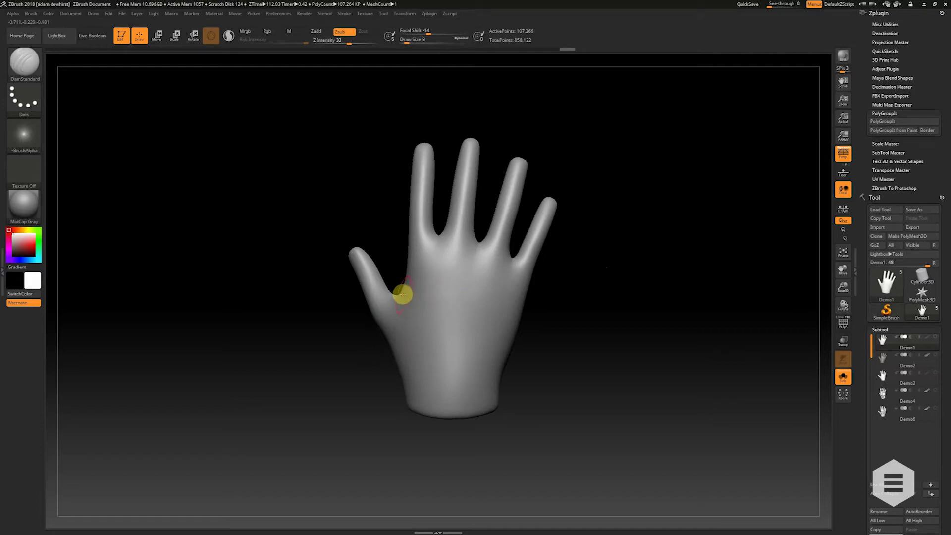
{"action": "mouse_move", "coordinate": [378, 323]}
{"action": "left_mouse_down"}
{"action": "mouse_move", "coordinate": [404, 308]}
{"action": "mouse_move", "coordinate": [408, 325]}
{"action": "mouse_move", "coordinate": [389, 355]}
{"action": "mouse_move", "coordinate": [410, 340]}
{"action": "left_mouse_up"}
{"action": "key", "text": "bracketleft"}
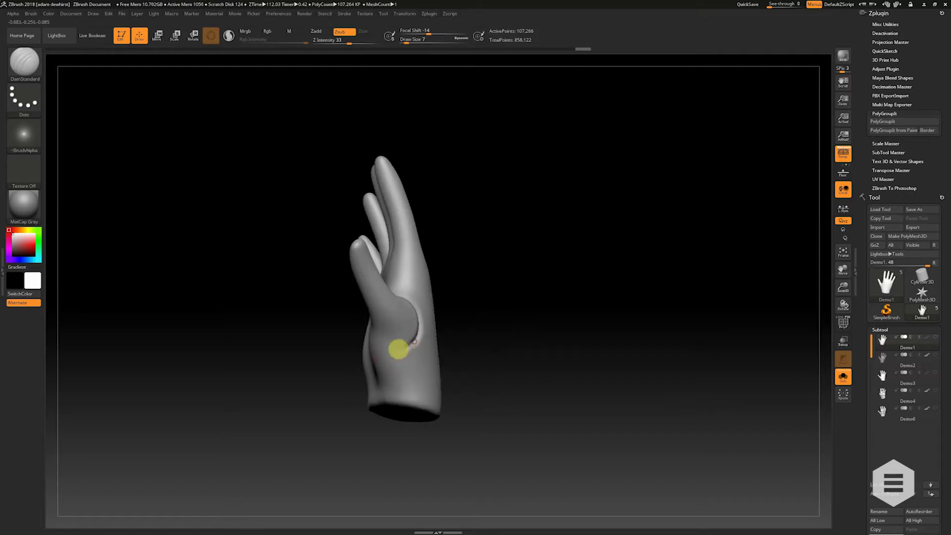
{"action": "mouse_move", "coordinate": [371, 340]}
{"action": "right_mouse_down"}
{"action": "mouse_move", "coordinate": [336, 346]}
{"action": "mouse_move", "coordinate": [427, 291]}
{"action": "mouse_move", "coordinate": [392, 312]}
{"action": "mouse_move", "coordinate": [403, 310]}
{"action": "right_mouse_up"}
{"action": "key", "text": "bracketleft"}
{"action": "key", "text": "bracketleft"}
{"action": "key", "text": "bracketleft"}
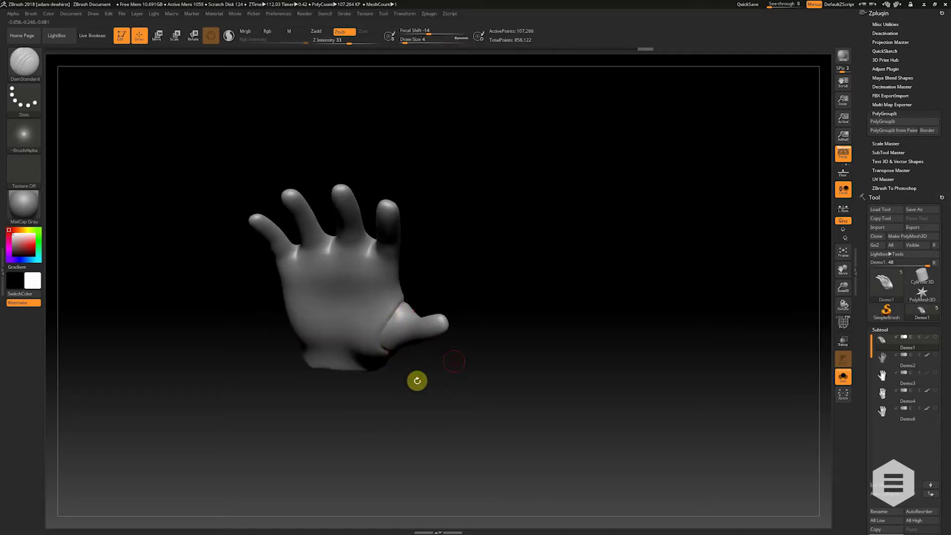
{"action": "right_click_drag", "start_coordinate": [418, 380], "coordinate": [404, 301]}
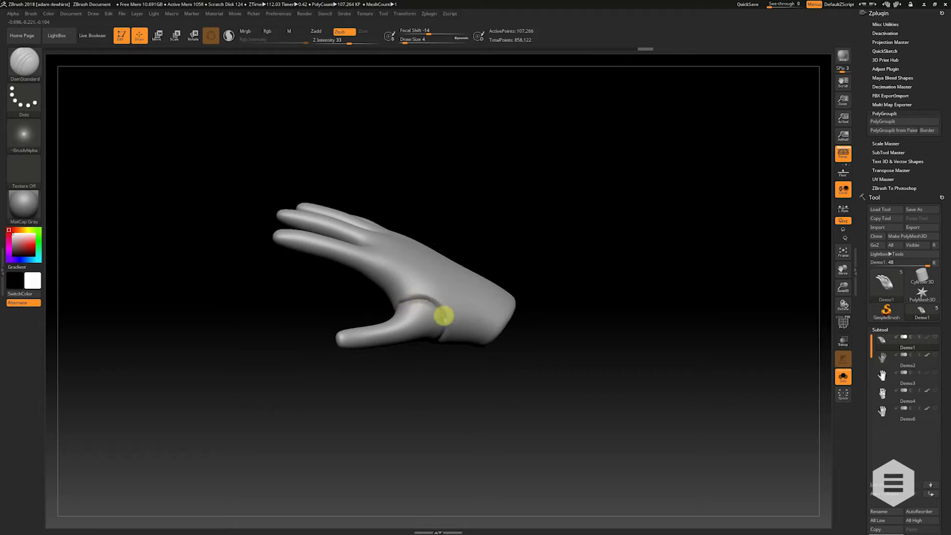
{"action": "right_click_drag", "start_coordinate": [442, 331], "coordinate": [446, 274]}
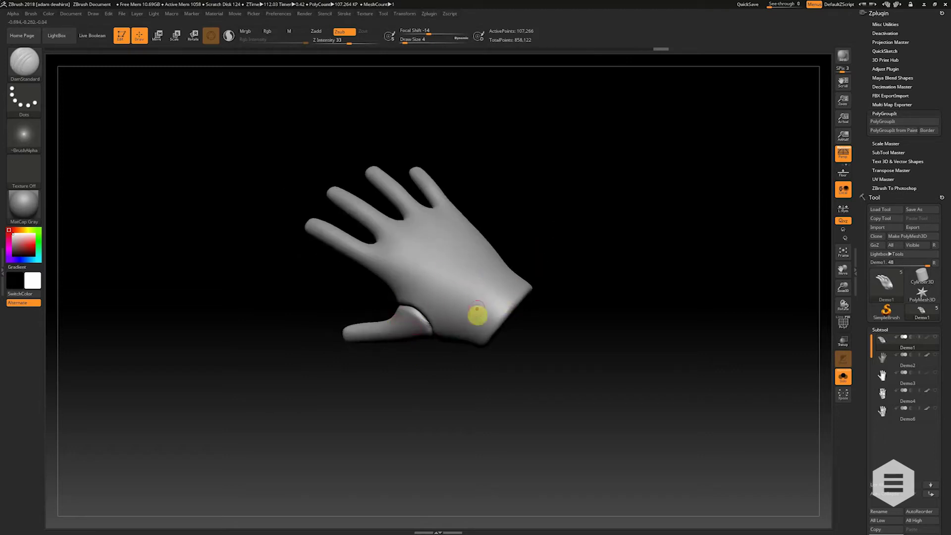
{"action": "right_click_drag", "start_coordinate": [631, 167], "coordinate": [630, 223]}
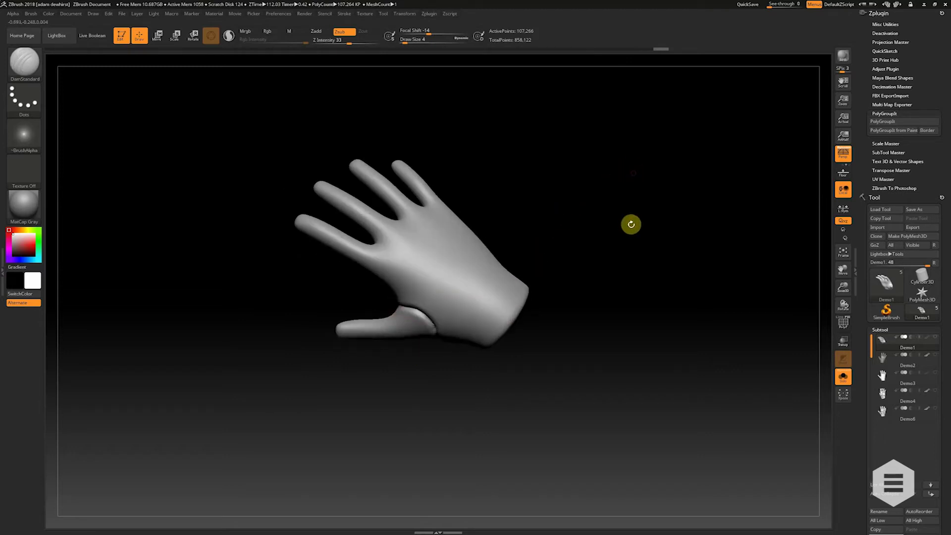
Preview the low-resolution hand in PolyGroupIt, then close the window.
{"action": "left_click", "coordinate": [879, 122]}
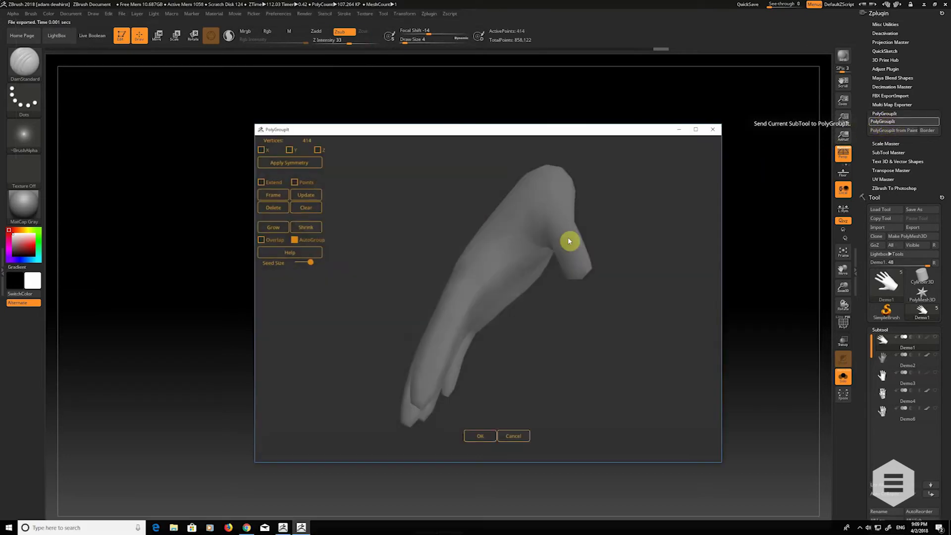
{"action": "right_click_drag", "start_coordinate": [616, 300], "coordinate": [525, 261]}
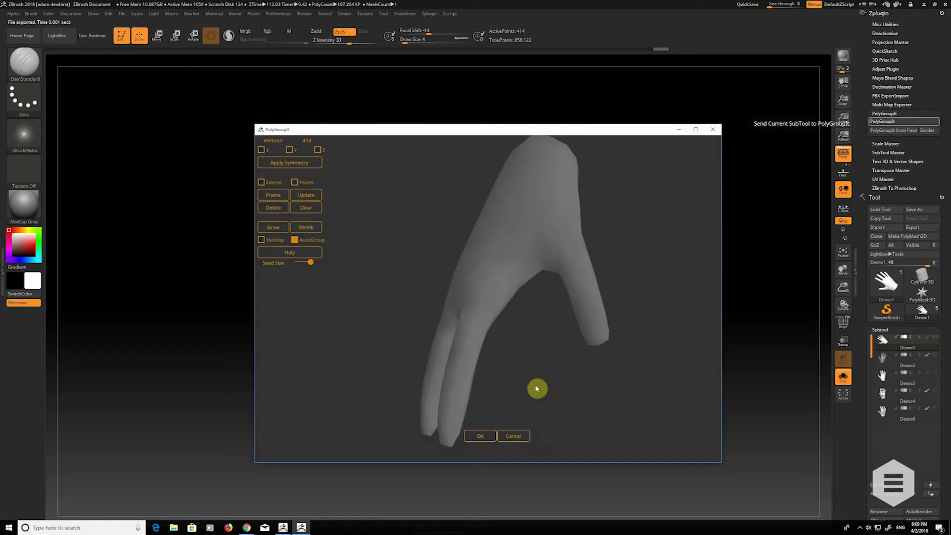
{"action": "left_click", "coordinate": [713, 130]}
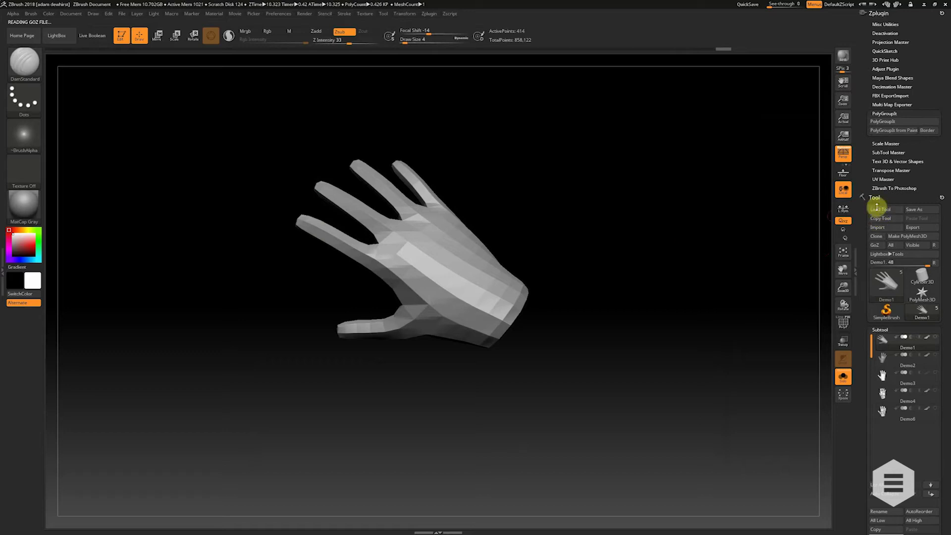
Set SDiv to 5, Del Lower, and send the high-resolution hand to PolyGroupIt.
{"action": "scroll", "coordinate": [941, 366], "scroll_direction": "down", "scroll_amount": 5}
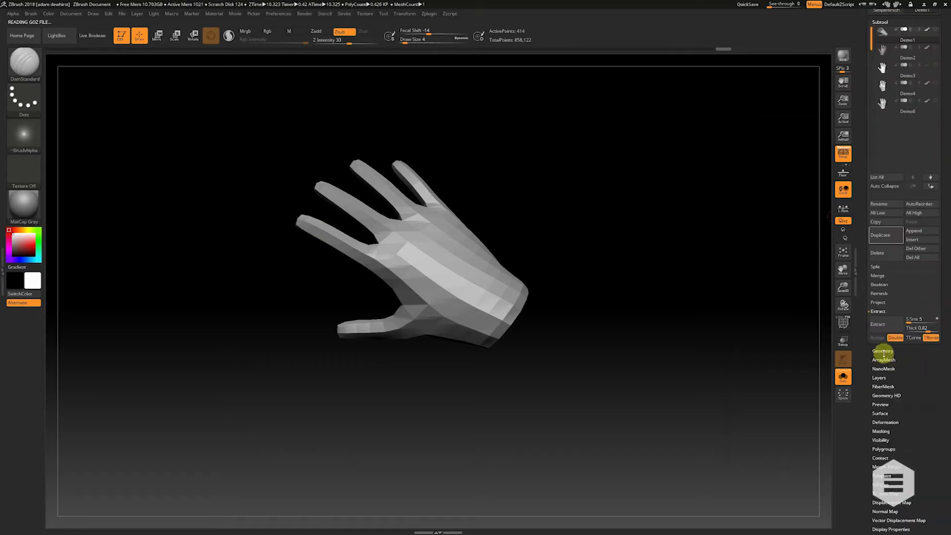
{"action": "left_click", "coordinate": [883, 350]}
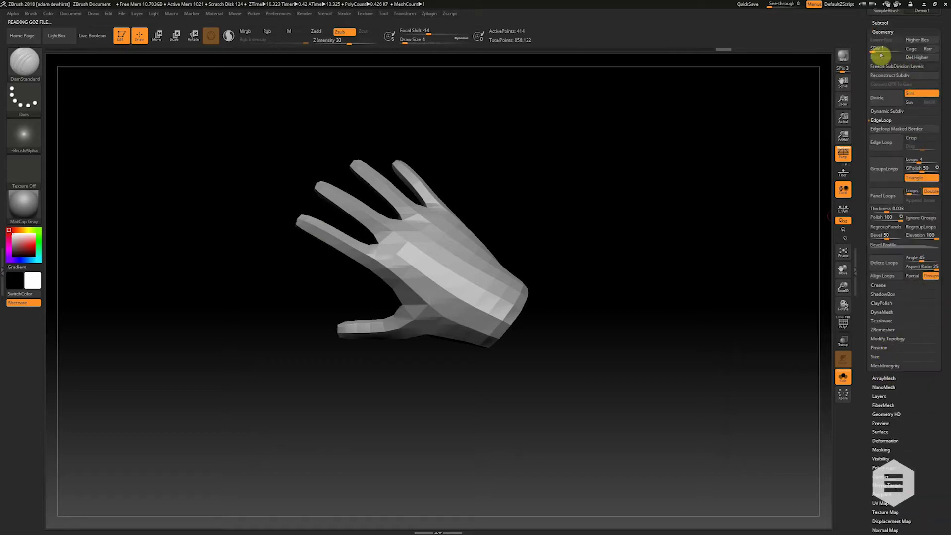
{"action": "left_click_drag", "start_coordinate": [893, 49], "coordinate": [900, 49]}
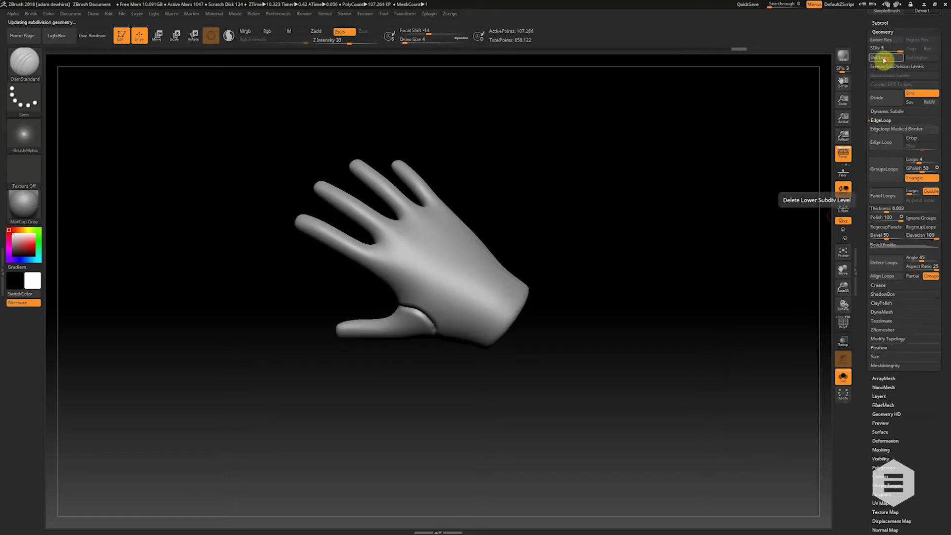
{"action": "left_click", "coordinate": [888, 58]}
{"action": "left_click_drag", "start_coordinate": [943, 70], "coordinate": [935, 145]}
{"action": "left_click", "coordinate": [892, 89]}
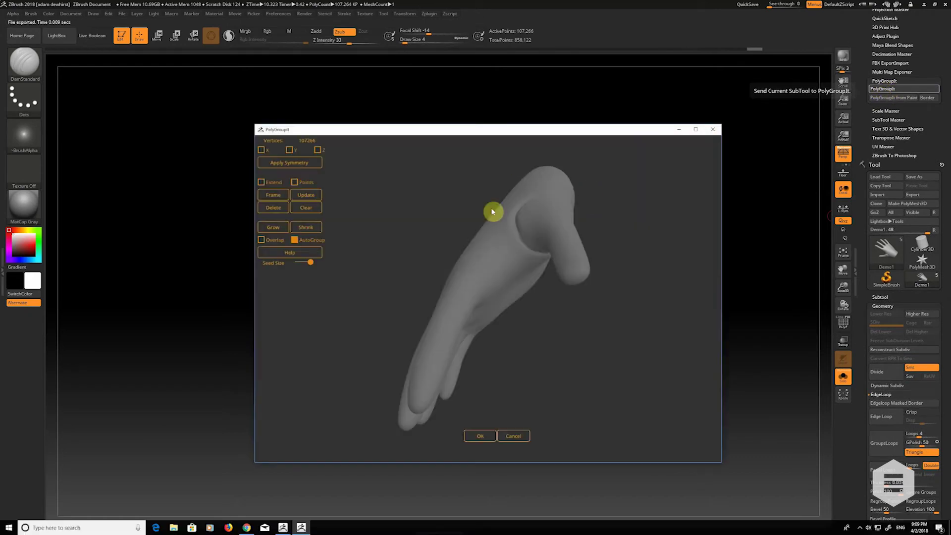
Seed a green polygroup on the back of the hand and spread it across.
{"action": "left_click_drag", "start_coordinate": [464, 224], "coordinate": [541, 235]}
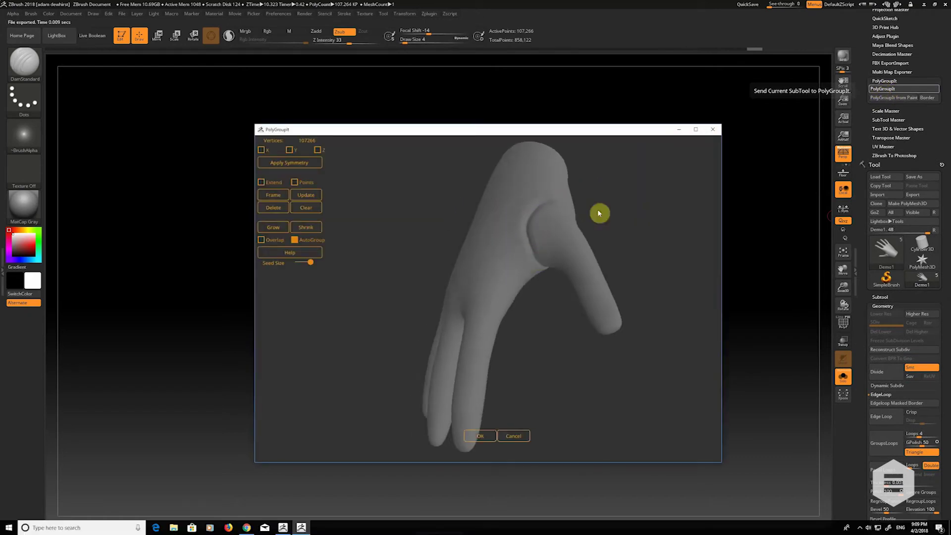
{"action": "left_click_drag", "start_coordinate": [598, 213], "coordinate": [627, 216]}
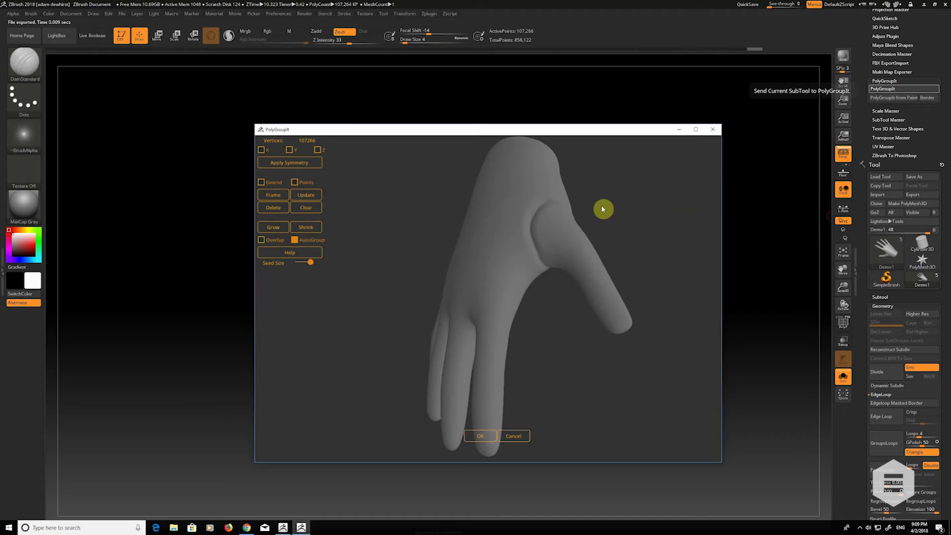
{"action": "left_click", "coordinate": [506, 190]}
{"action": "left_click_drag", "start_coordinate": [391, 210], "coordinate": [490, 180]}
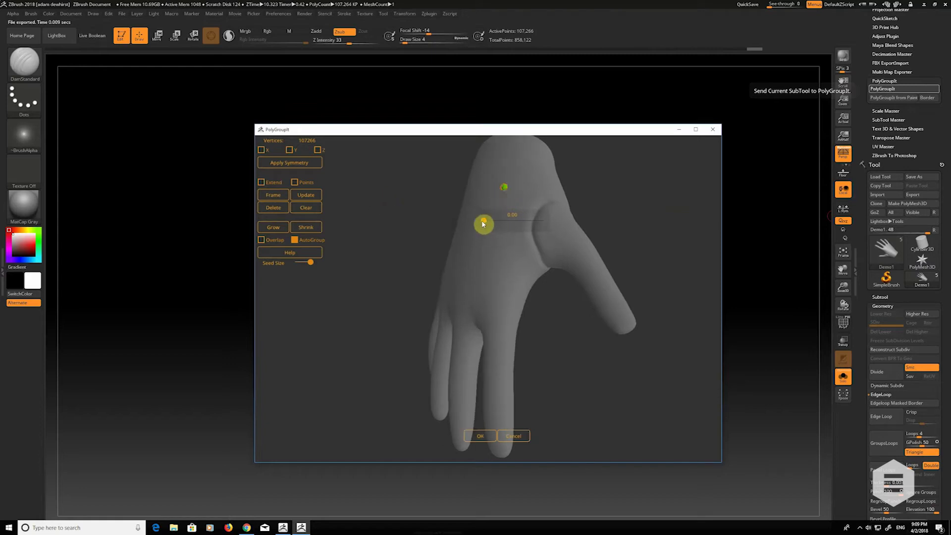
{"action": "left_click_drag", "start_coordinate": [486, 222], "coordinate": [497, 221]}
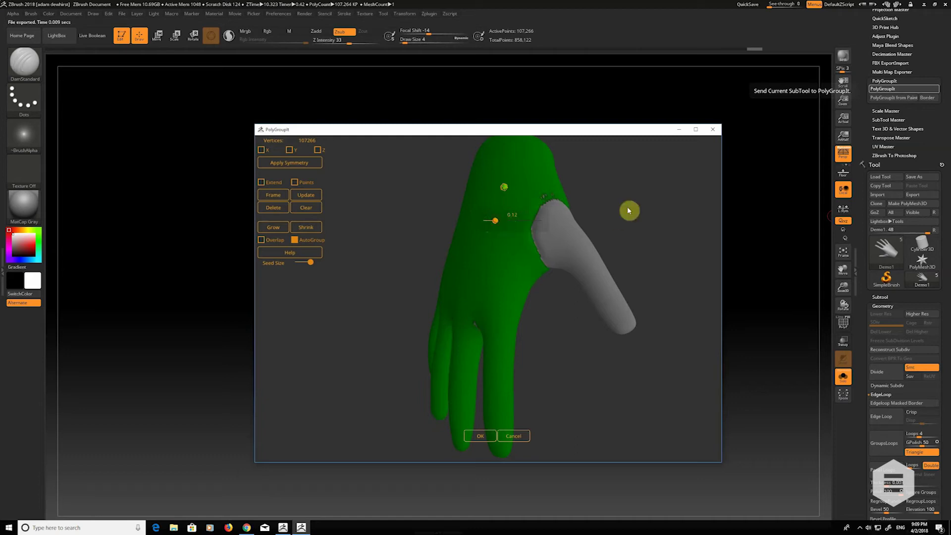
{"action": "left_click_drag", "start_coordinate": [629, 210], "coordinate": [594, 258]}
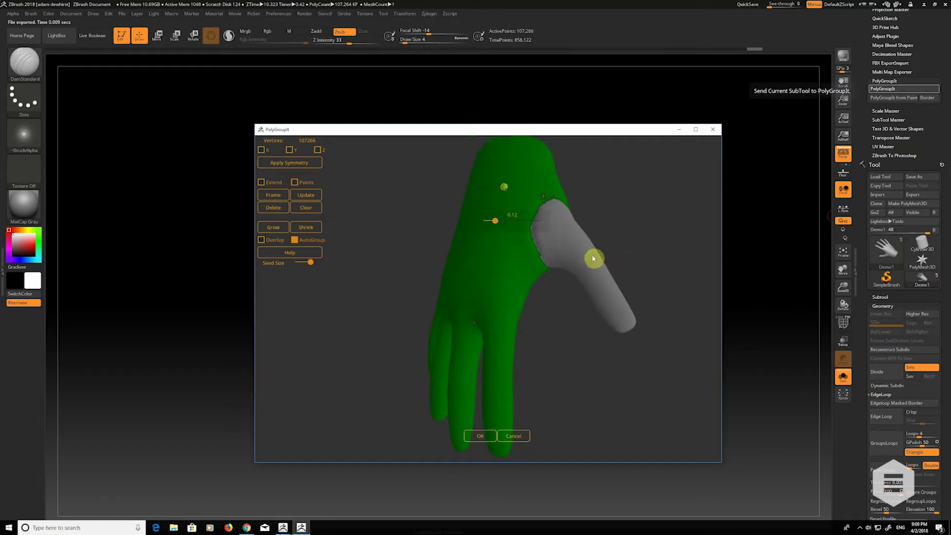
Give the thumb its own group, widen green over the fingers, and tidy the border with Grow/Shrink.
{"action": "left_click", "coordinate": [570, 243]}
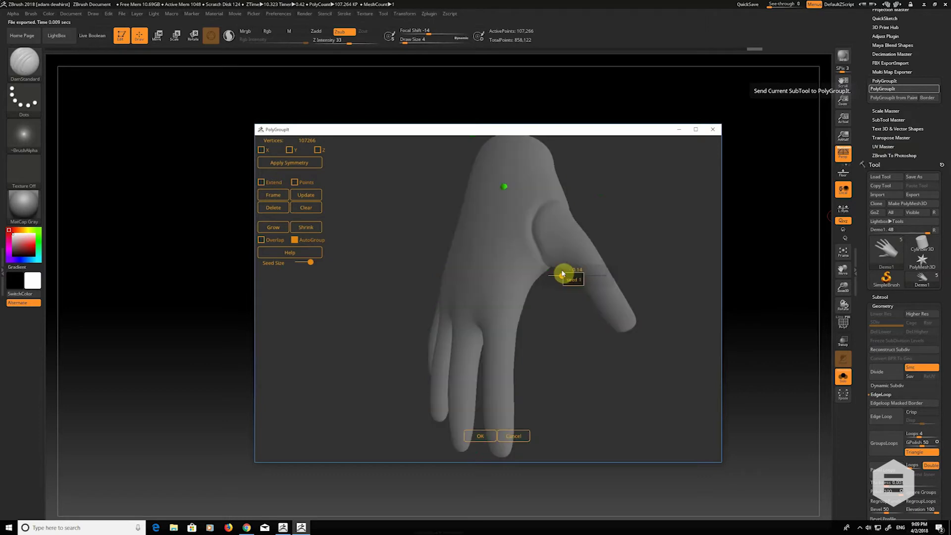
{"action": "left_click", "coordinate": [565, 243]}
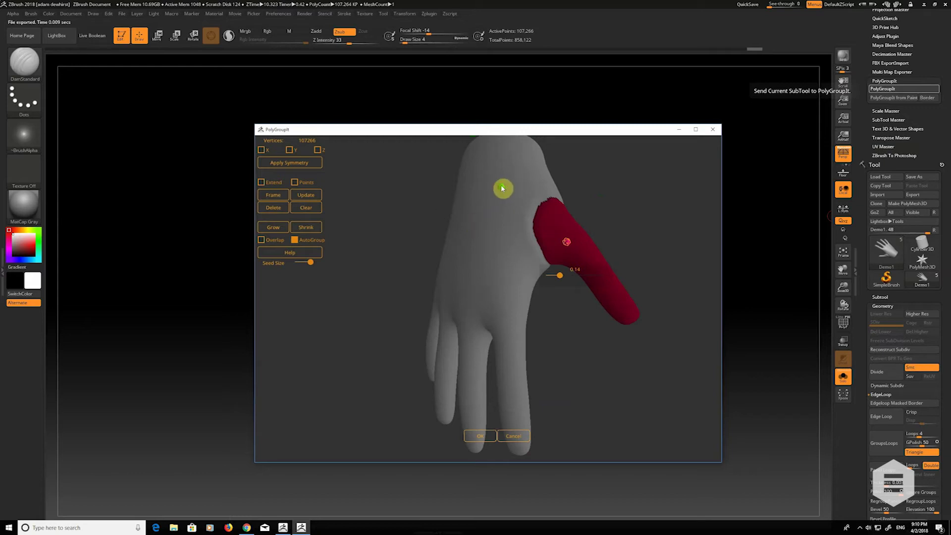
{"action": "left_click", "coordinate": [487, 221]}
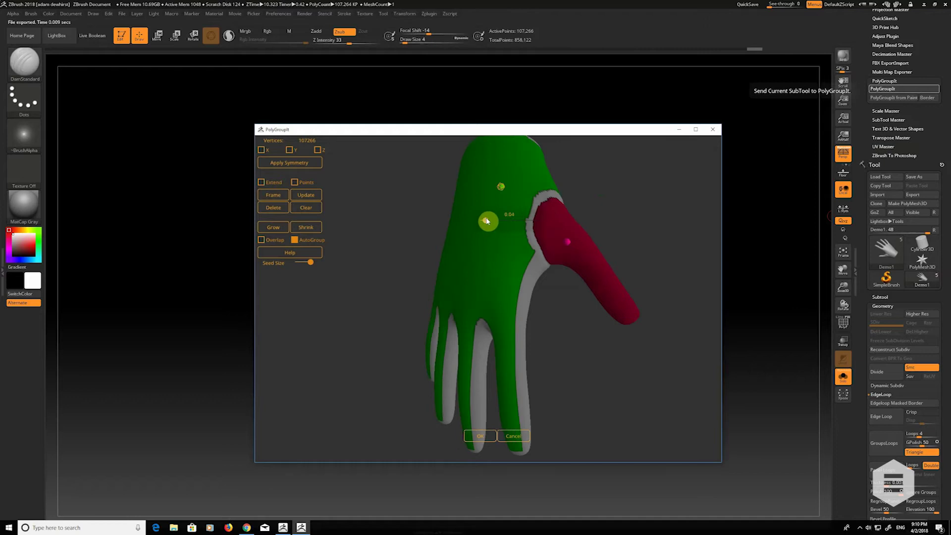
{"action": "left_click_drag", "start_coordinate": [487, 221], "coordinate": [490, 221]}
{"action": "left_click_drag", "start_coordinate": [605, 220], "coordinate": [628, 222]}
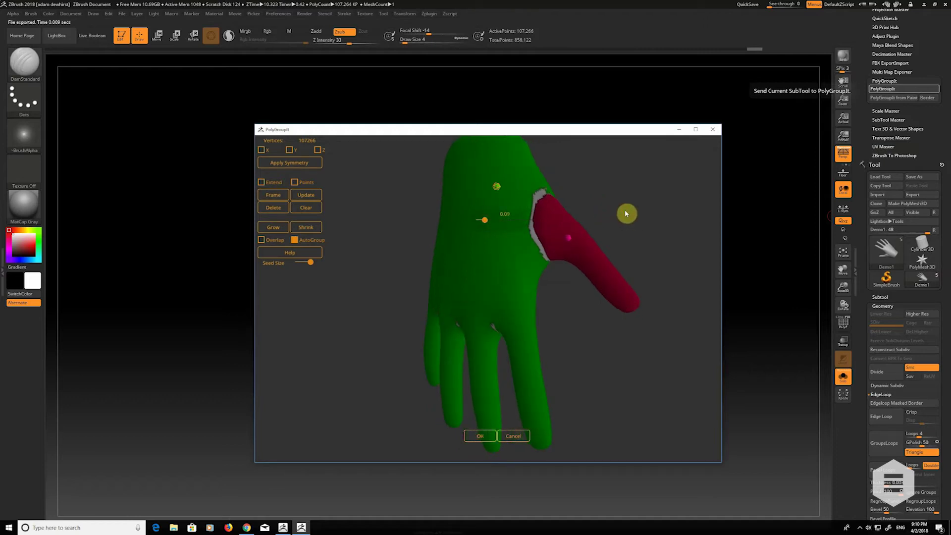
{"action": "left_click", "coordinate": [273, 228]}
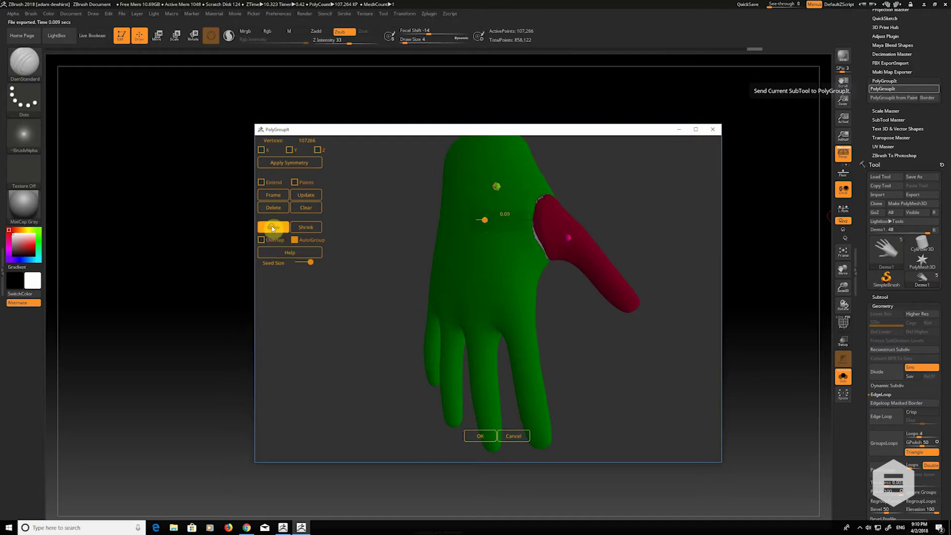
{"action": "left_click", "coordinate": [301, 229]}
{"action": "left_click", "coordinate": [302, 230]}
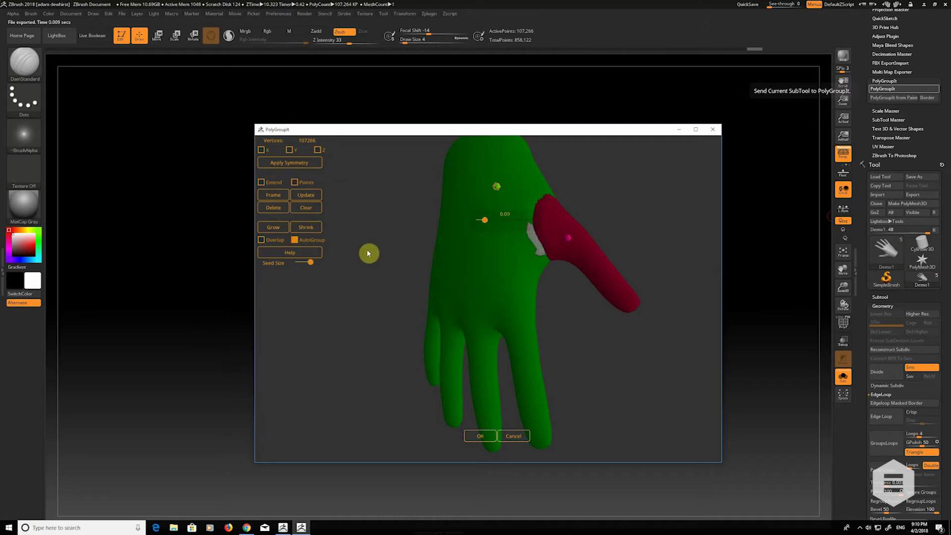
{"action": "left_click_drag", "start_coordinate": [678, 205], "coordinate": [594, 173]}
Close PolyGroupIt, select the Demo2 subtool, and rotate and zoom in on the armoured glove.
{"action": "left_click", "coordinate": [716, 130]}
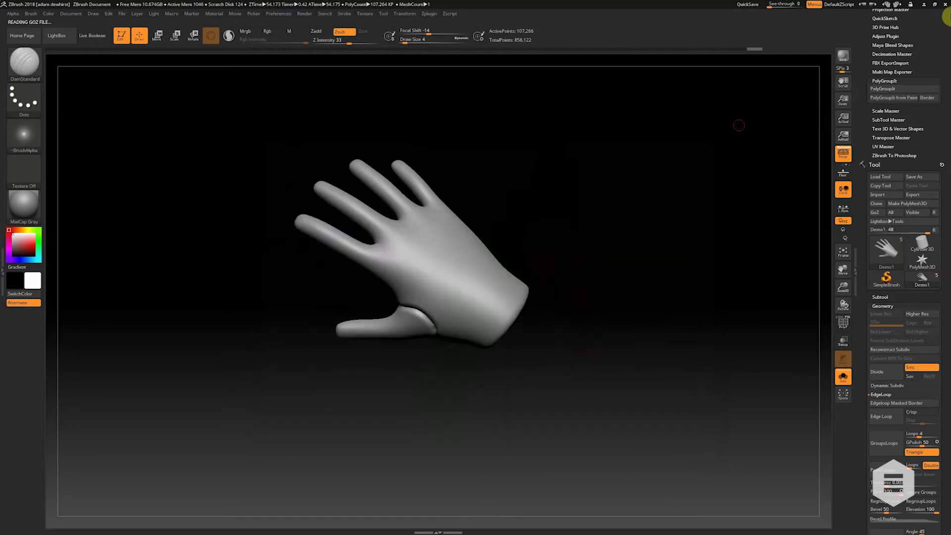
{"action": "scroll", "coordinate": [906, 40], "scroll_direction": "up", "scroll_amount": 2}
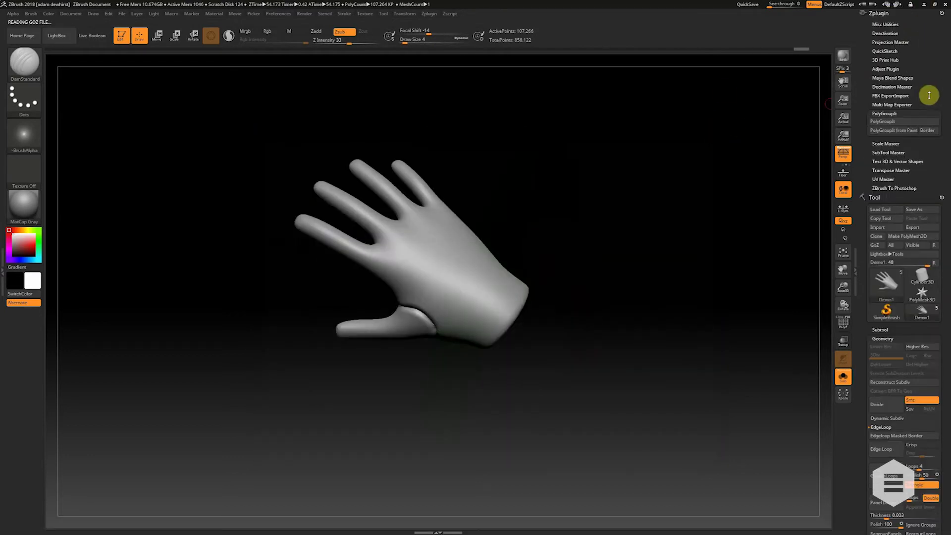
{"action": "left_click", "coordinate": [892, 197]}
{"action": "left_click", "coordinate": [880, 198]}
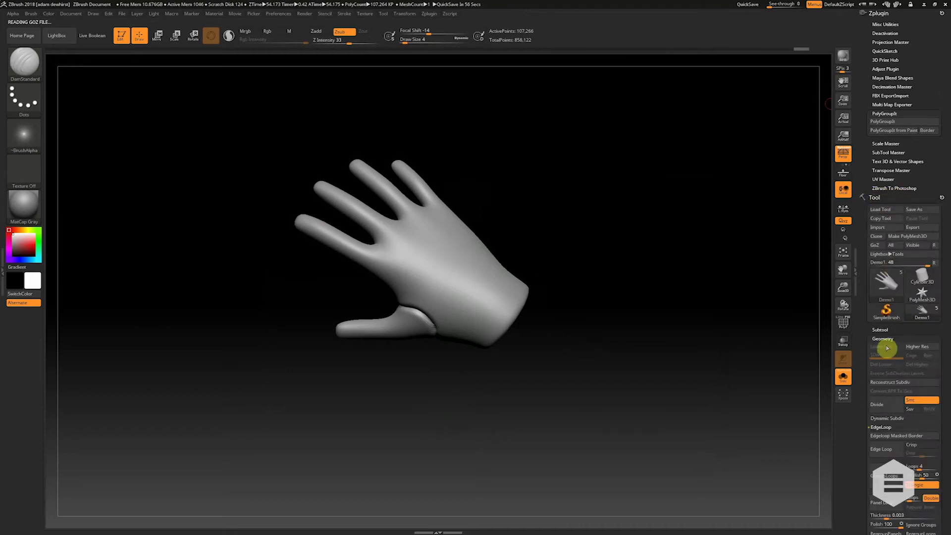
{"action": "left_click", "coordinate": [886, 359]}
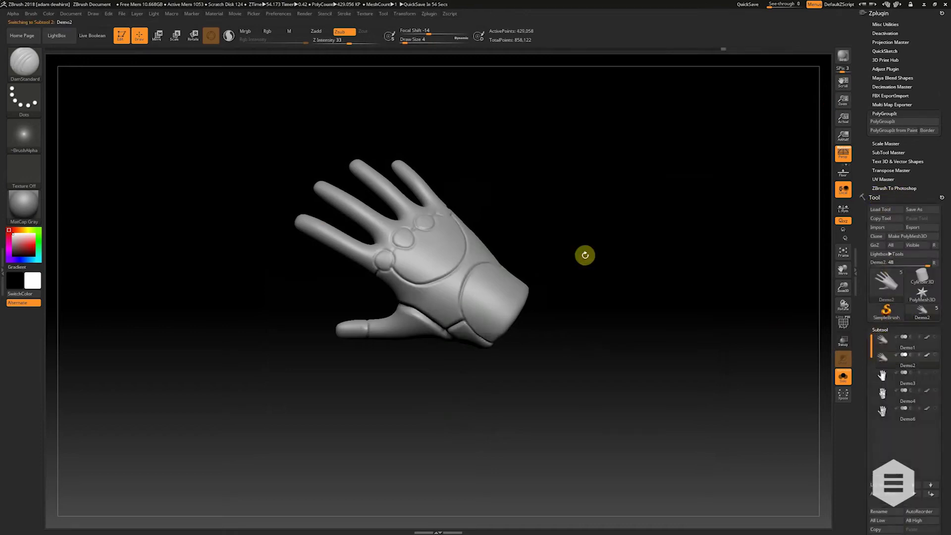
{"action": "left_click_drag", "start_coordinate": [584, 255], "coordinate": [671, 231]}
{"action": "left_click_drag", "start_coordinate": [545, 189], "coordinate": [554, 212]}
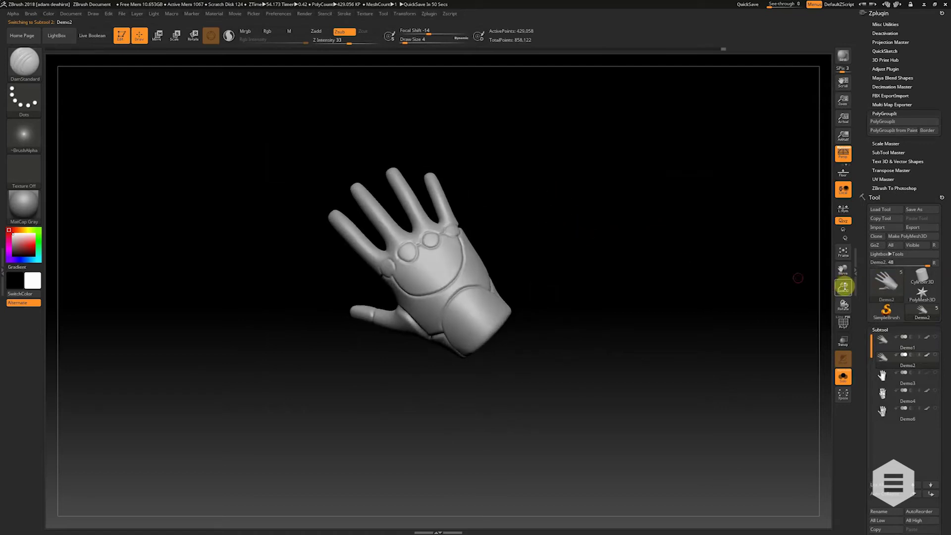
{"action": "left_click_drag", "start_coordinate": [843, 286], "coordinate": [855, 280]}
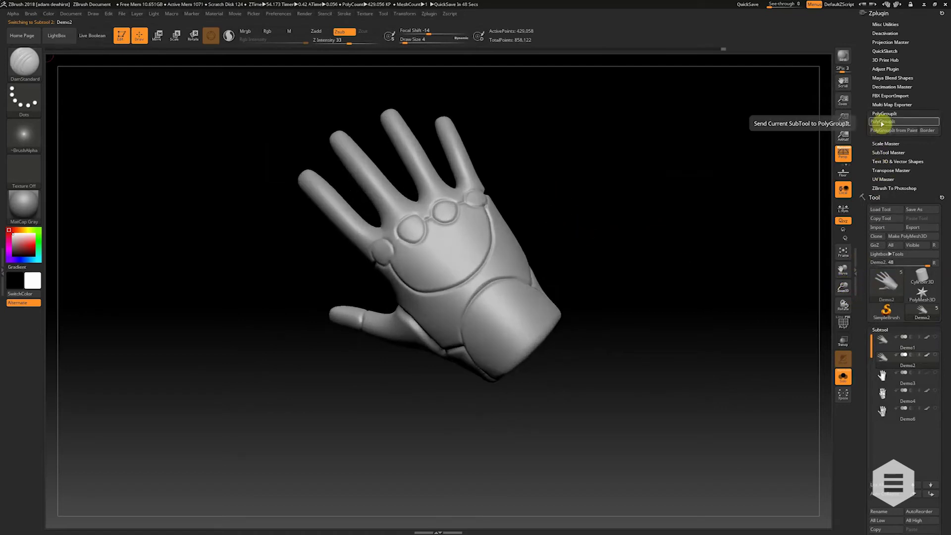
Send Demo2 to PolyGroupIt and rotate its preview round to the palm.
{"action": "left_click", "coordinate": [882, 122]}
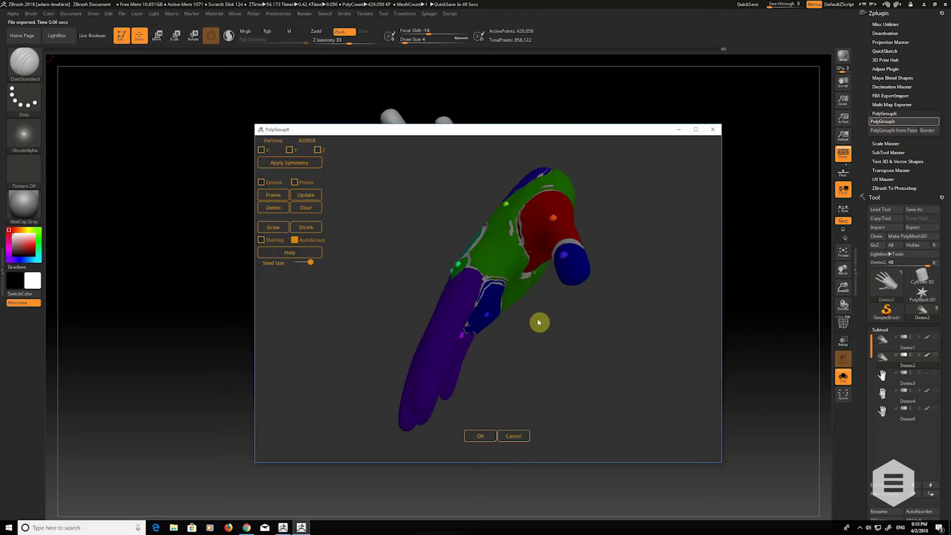
{"action": "left_click_drag", "start_coordinate": [539, 323], "coordinate": [472, 319]}
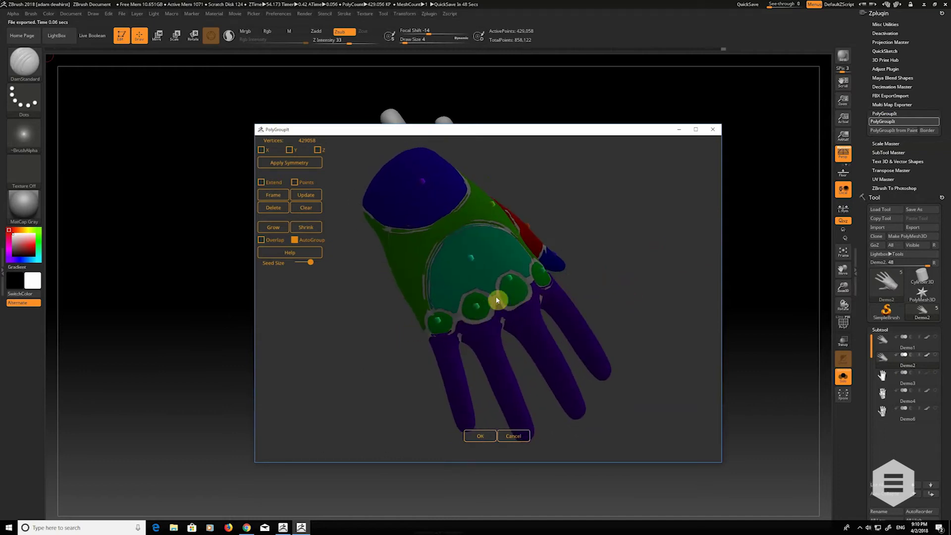
{"action": "mouse_move", "coordinate": [574, 281]}
{"action": "left_mouse_down"}
{"action": "mouse_move", "coordinate": [559, 294]}
{"action": "mouse_move", "coordinate": [588, 291]}
{"action": "left_mouse_up"}
{"action": "left_click_drag", "start_coordinate": [595, 212], "coordinate": [523, 249]}
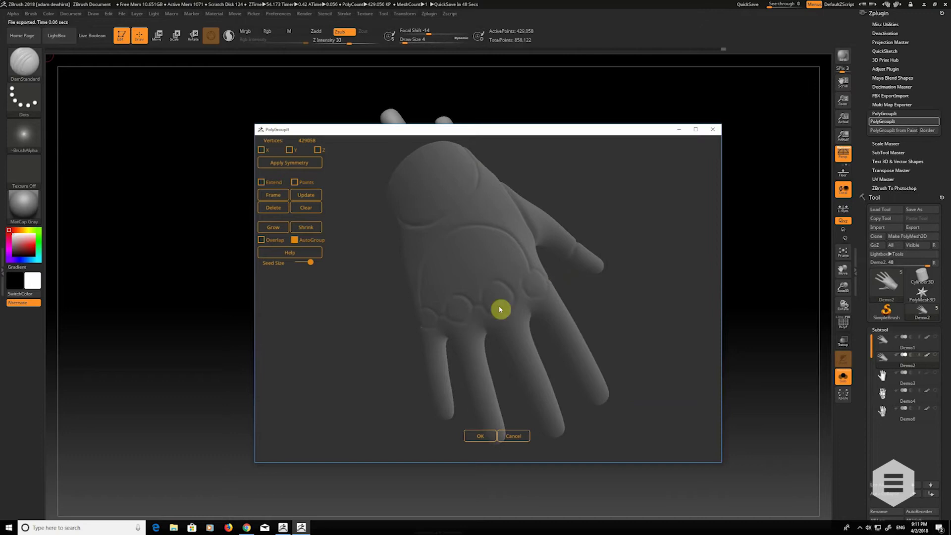
Seed the three knuckle rings on the palm, removing two stray seeds.
{"action": "right_click_drag", "start_coordinate": [417, 324], "coordinate": [482, 318]}
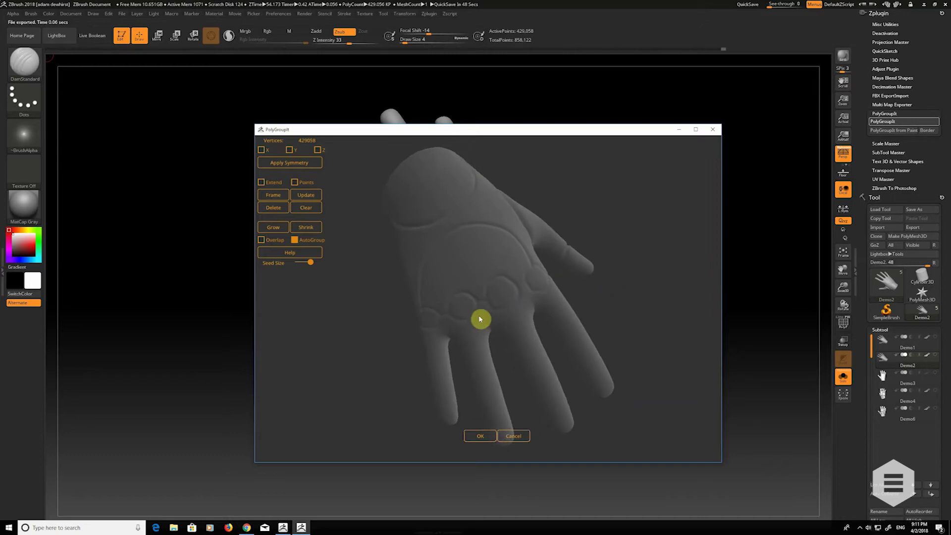
{"action": "left_click", "coordinate": [429, 316]}
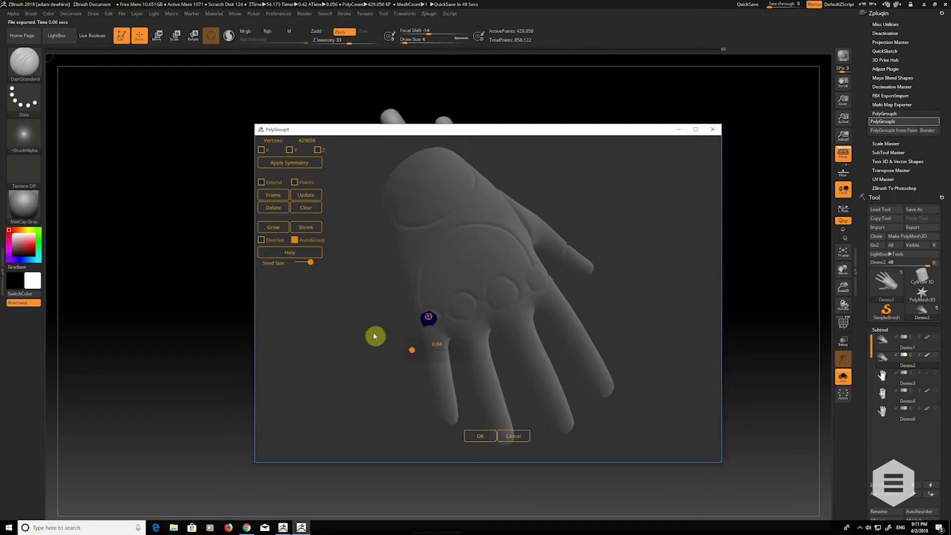
{"action": "left_click", "coordinate": [459, 308]}
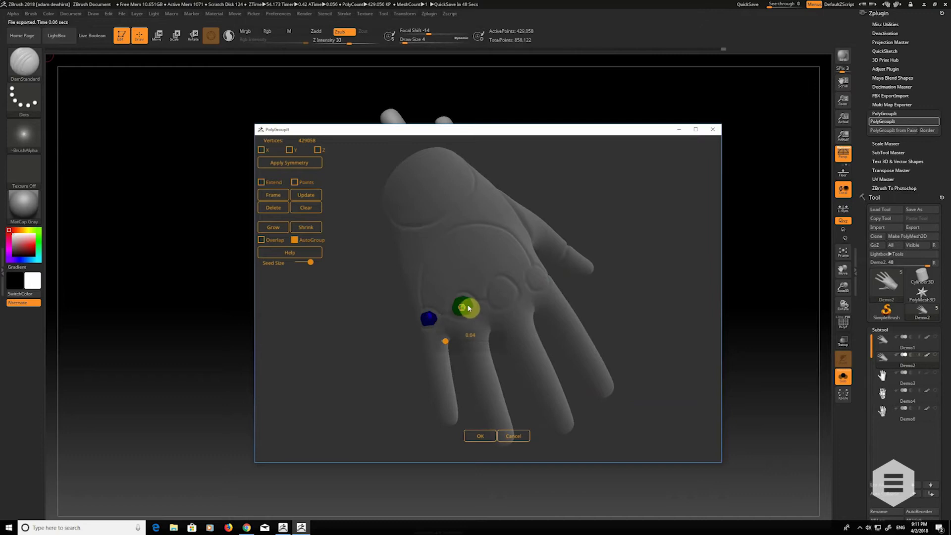
{"action": "left_click", "coordinate": [467, 310], "text": "alt"}
{"action": "left_click", "coordinate": [429, 320], "text": "alt"}
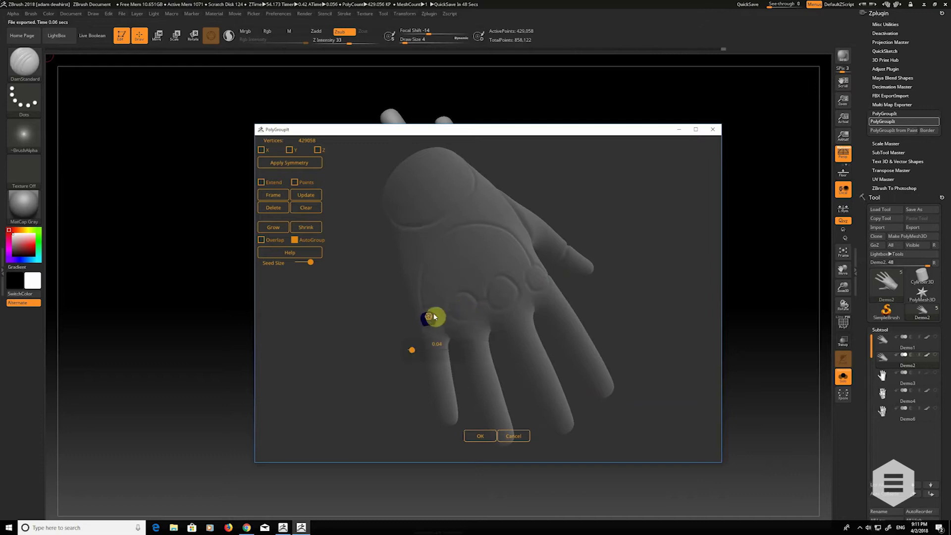
{"action": "left_click", "coordinate": [461, 309]}
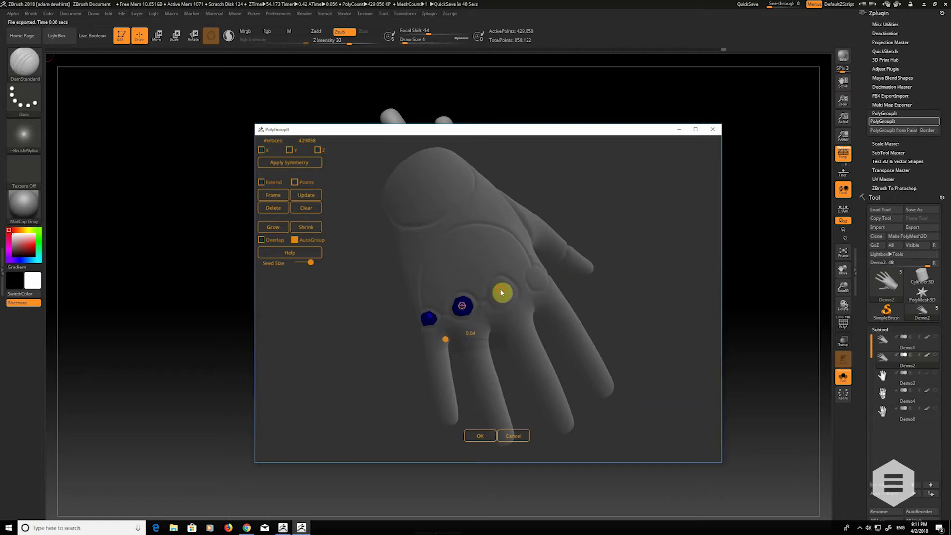
{"action": "left_click", "coordinate": [501, 292]}
{"action": "left_click_drag", "start_coordinate": [570, 299], "coordinate": [506, 301]}
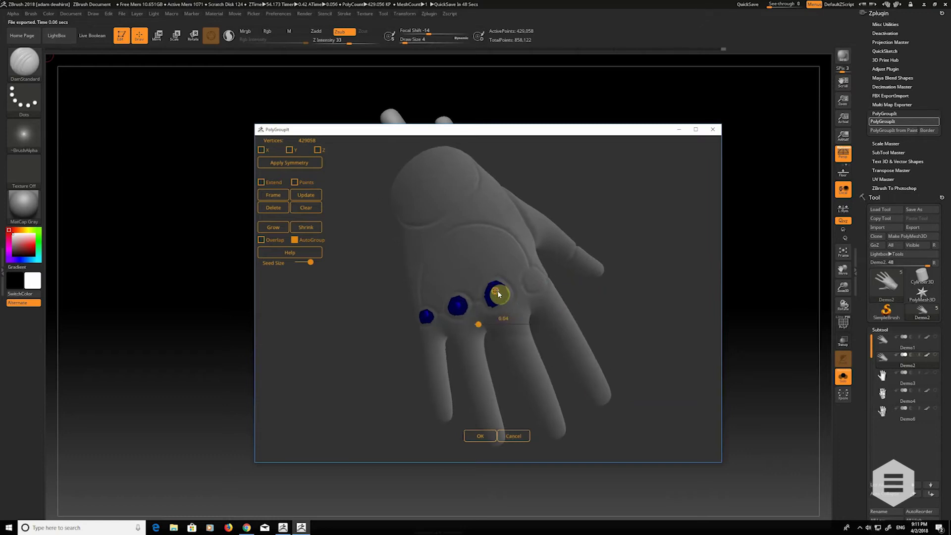
{"action": "left_click", "coordinate": [533, 279]}
{"action": "left_click_drag", "start_coordinate": [614, 291], "coordinate": [588, 289]}
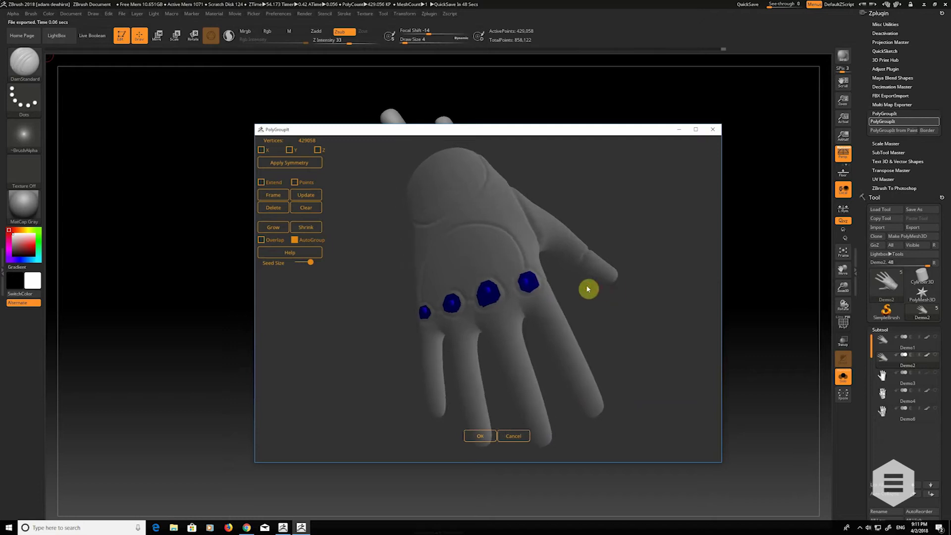
Add groups: purple palm, green top, red back, cyan thumb, dark purple palm and green fingers.
{"action": "mouse_move", "coordinate": [465, 260]}
{"action": "left_mouse_down"}
{"action": "mouse_move", "coordinate": [489, 229]}
{"action": "mouse_move", "coordinate": [496, 199]}
{"action": "left_mouse_up"}
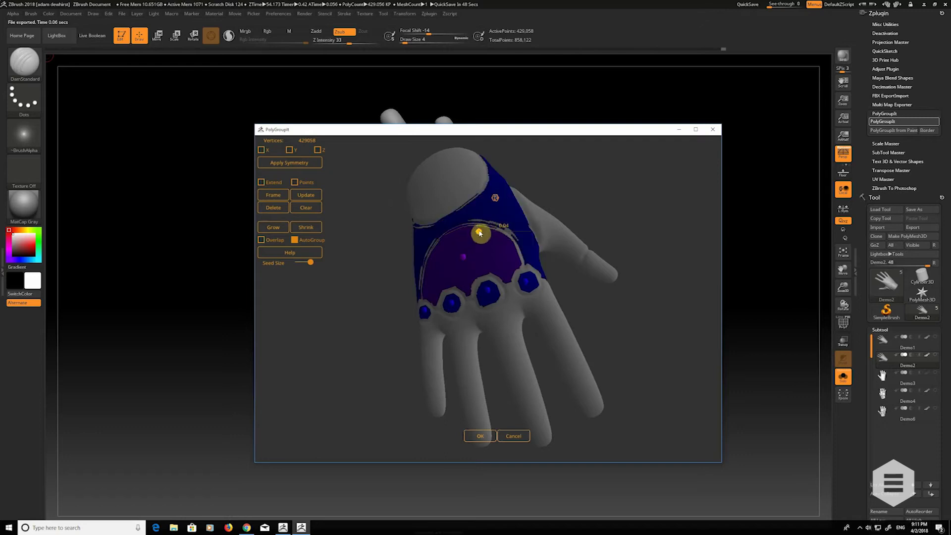
{"action": "left_click", "coordinate": [439, 180]}
{"action": "left_click_drag", "start_coordinate": [647, 308], "coordinate": [497, 308]}
{"action": "left_click", "coordinate": [560, 229]}
{"action": "left_click_drag", "start_coordinate": [625, 252], "coordinate": [453, 221]}
{"action": "left_click", "coordinate": [429, 226]}
{"action": "left_click", "coordinate": [475, 306]}
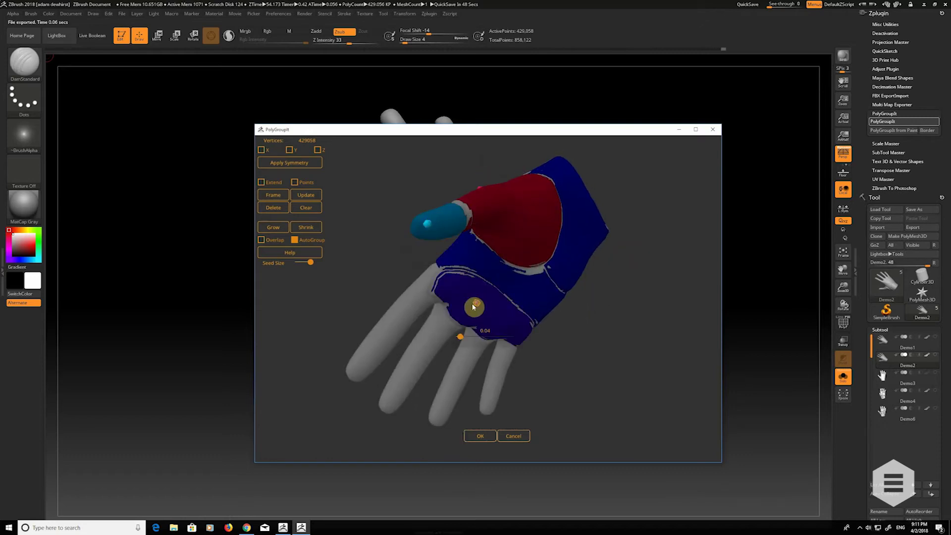
{"action": "left_click", "coordinate": [408, 322]}
{"action": "left_click_drag", "start_coordinate": [370, 291], "coordinate": [557, 369]}
Give the four fingers their own yellow group, tightened around the knuckle rings.
{"action": "left_click", "coordinate": [465, 257]}
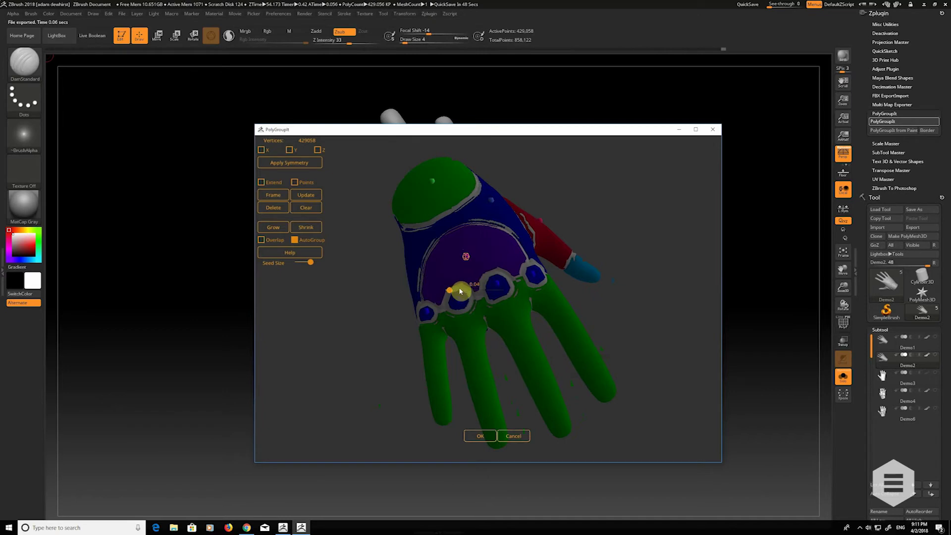
{"action": "left_click_drag", "start_coordinate": [460, 291], "coordinate": [460, 292]}
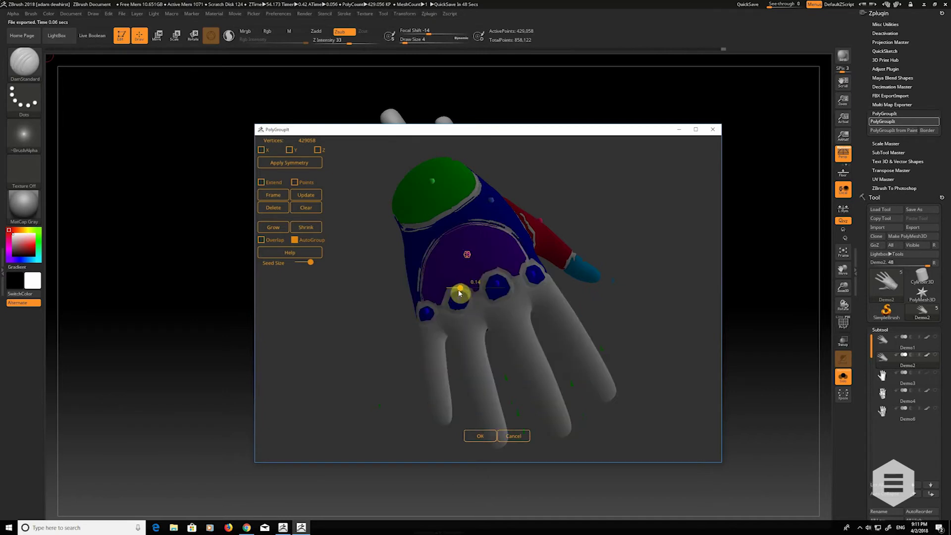
{"action": "left_click", "coordinate": [476, 352]}
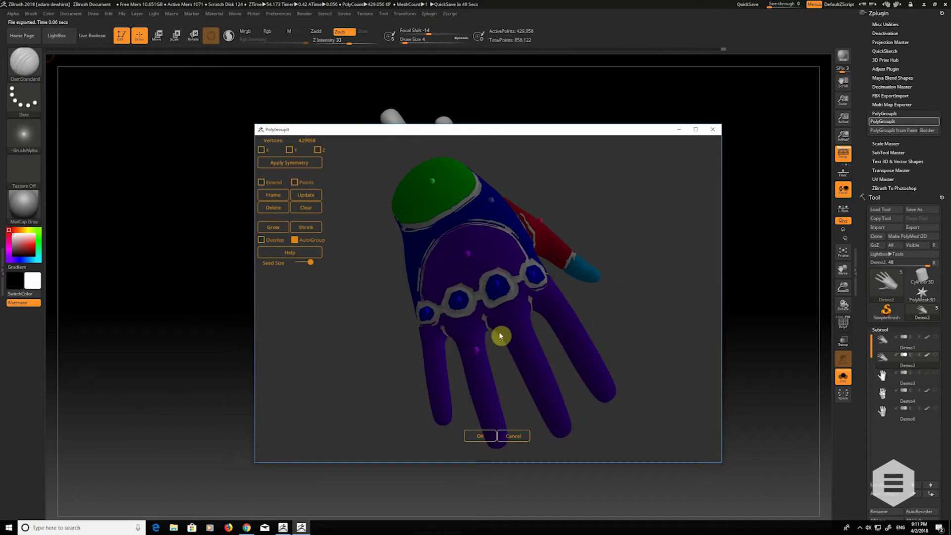
{"action": "right_click_drag", "start_coordinate": [626, 314], "coordinate": [582, 319]}
{"action": "key", "text": "ctrl+z"}
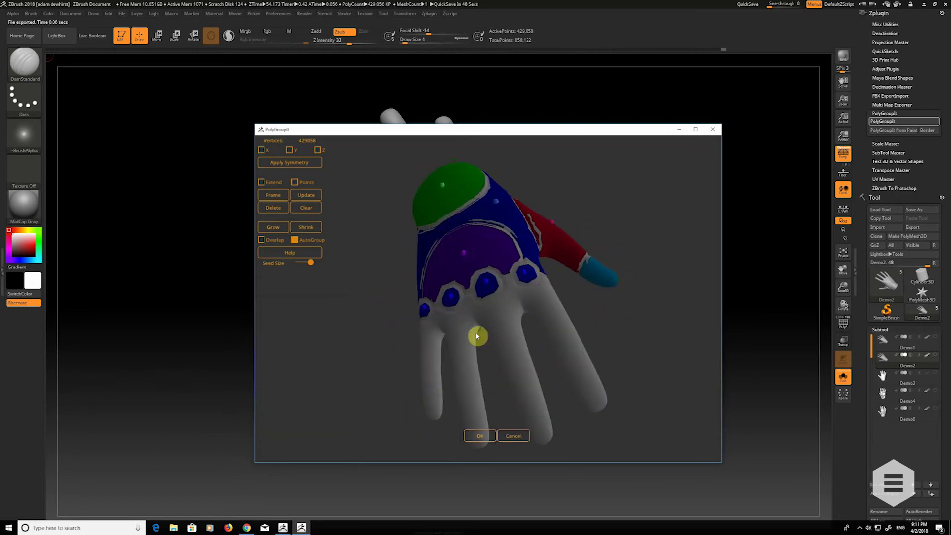
{"action": "left_click", "coordinate": [464, 342]}
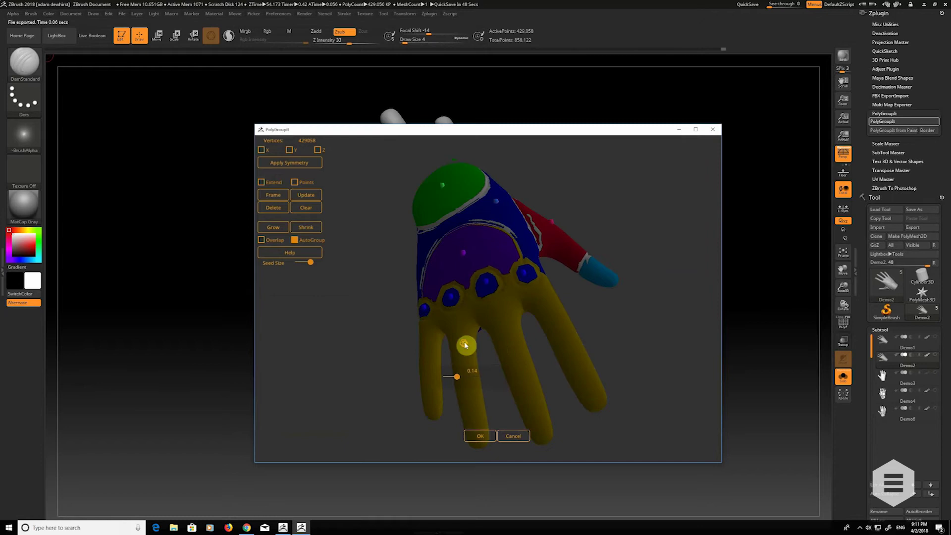
{"action": "right_click_drag", "start_coordinate": [637, 315], "coordinate": [649, 335]}
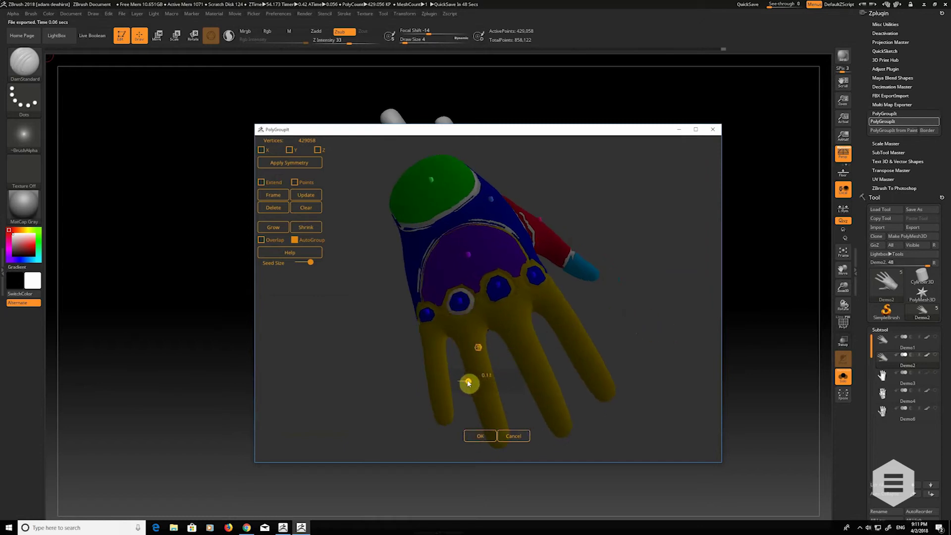
{"action": "left_click_drag", "start_coordinate": [469, 383], "coordinate": [465, 383]}
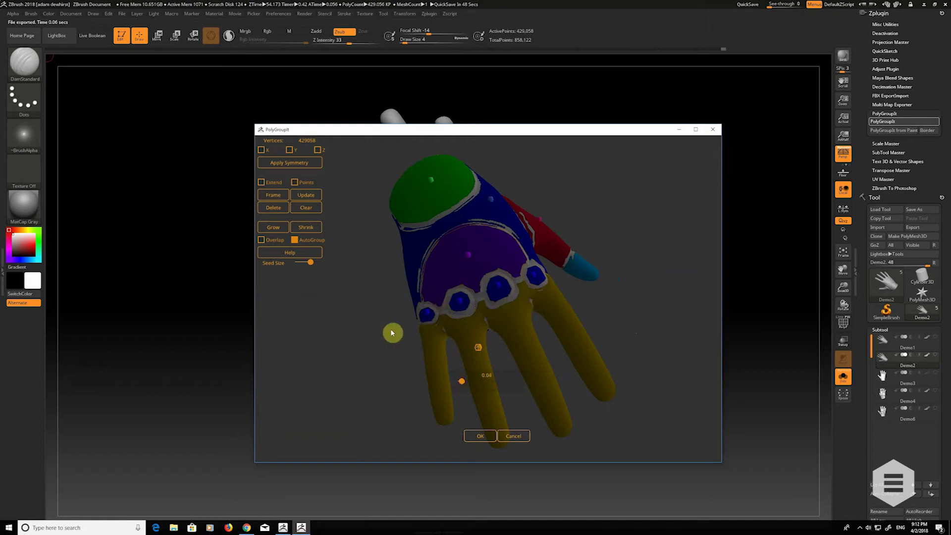
Enable Extend, check the group regions from both sides, and confirm with OK.
{"action": "left_click_drag", "start_coordinate": [361, 337], "coordinate": [247, 170]}
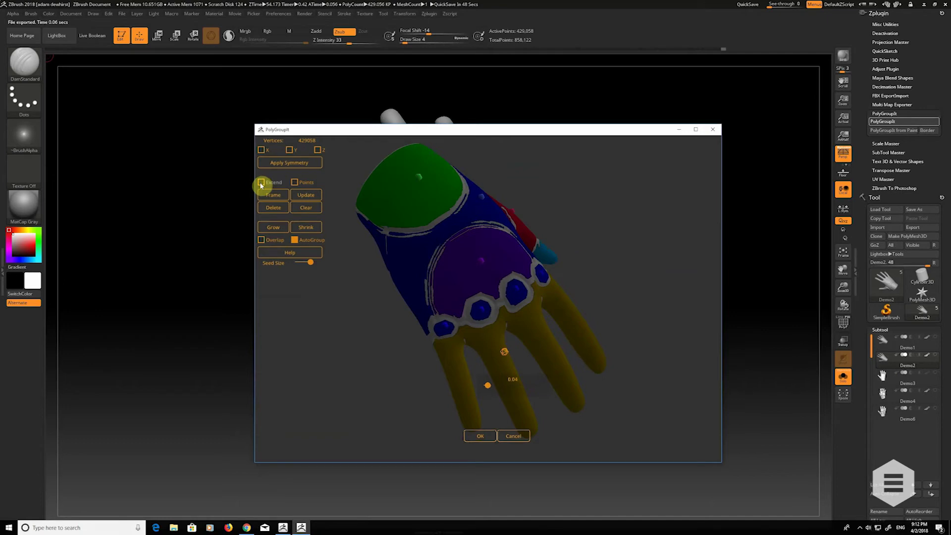
{"action": "left_click", "coordinate": [261, 183]}
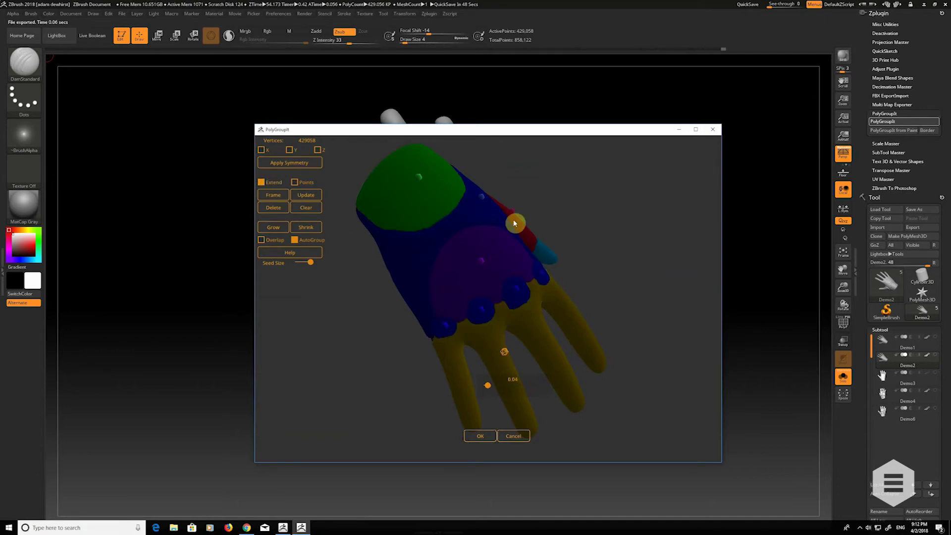
{"action": "left_click_drag", "start_coordinate": [562, 253], "coordinate": [423, 271]}
{"action": "left_click_drag", "start_coordinate": [569, 357], "coordinate": [644, 315]}
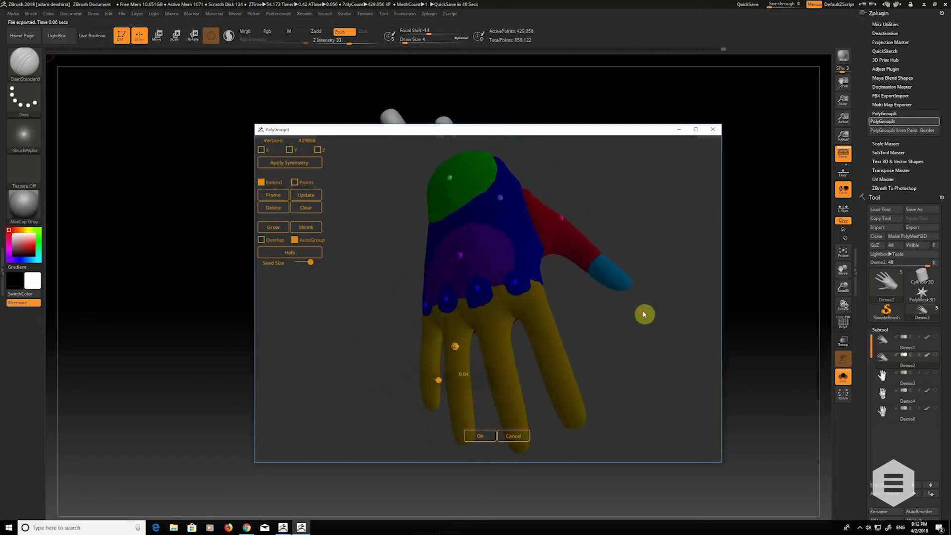
{"action": "left_click", "coordinate": [481, 438]}
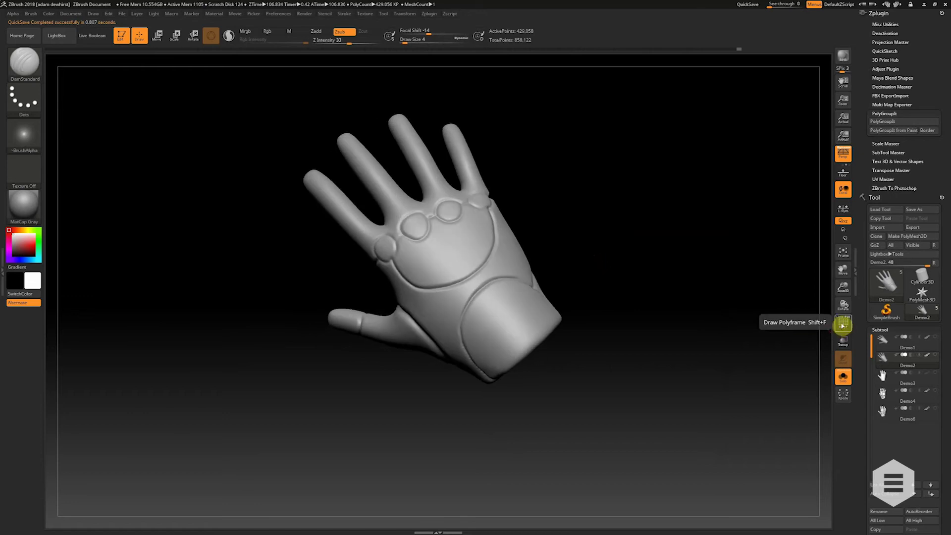
Display the polygroups in solid colour without wireframe and view the glove at three-quarter angle.
{"action": "left_click", "coordinate": [843, 326]}
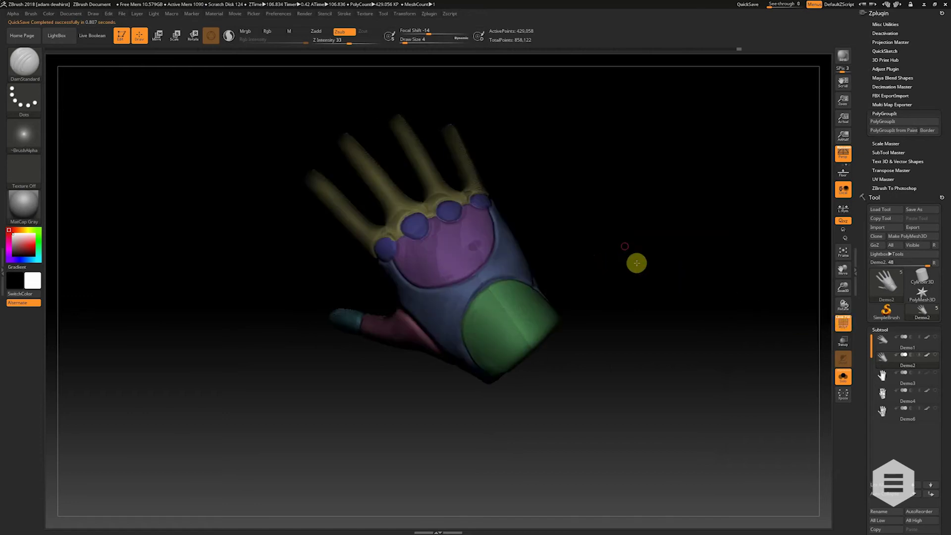
{"action": "left_click_drag", "start_coordinate": [635, 263], "coordinate": [592, 234]}
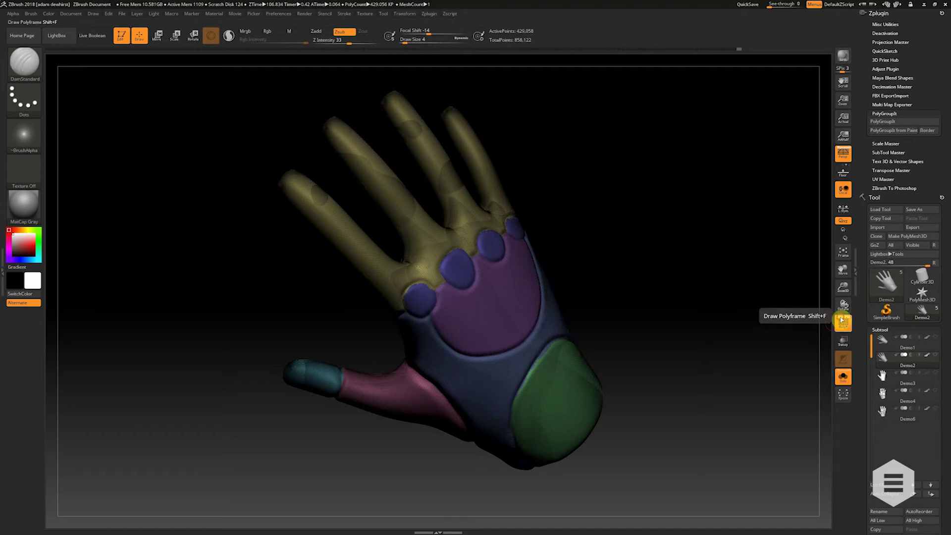
{"action": "left_click", "coordinate": [842, 320]}
{"action": "left_click_drag", "start_coordinate": [722, 282], "coordinate": [686, 253]}
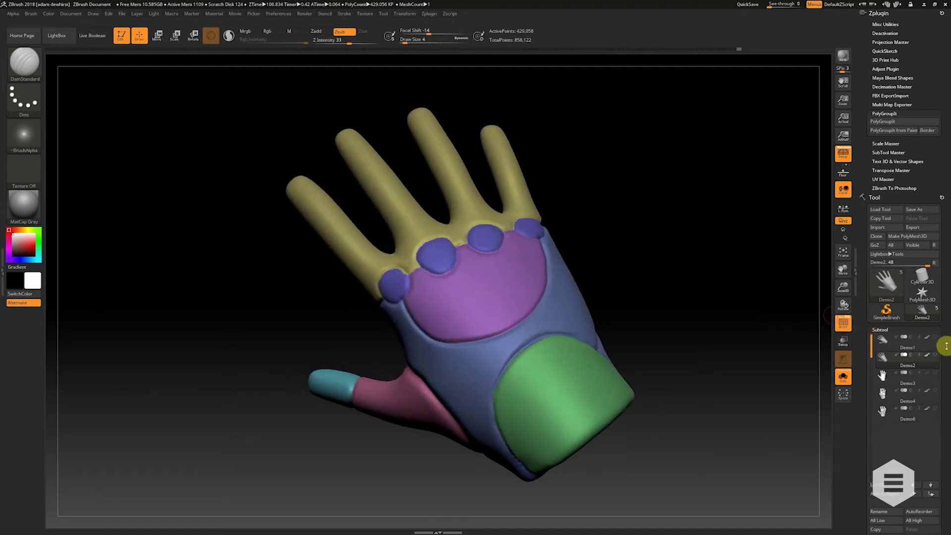
{"action": "left_click_drag", "start_coordinate": [947, 346], "coordinate": [926, 264]}
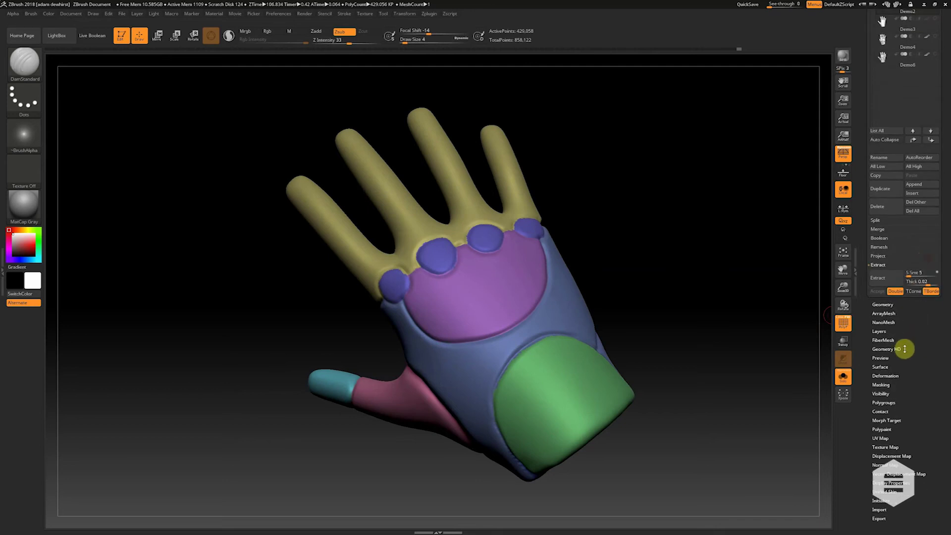
Apply Polish By Groups from Tool > Deformation, hide the wireframe, and stand the hand upright.
{"action": "left_click", "coordinate": [883, 377]}
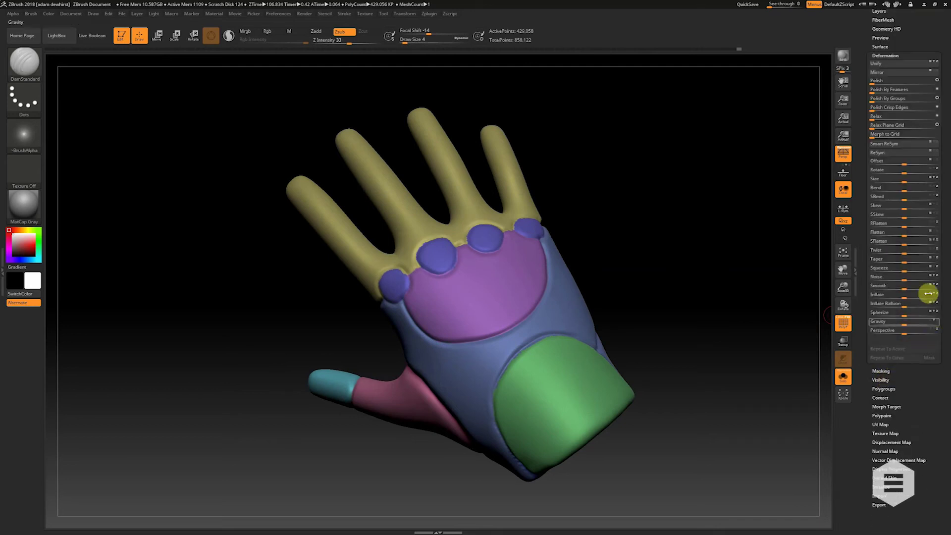
{"action": "left_click_drag", "start_coordinate": [948, 266], "coordinate": [943, 310]}
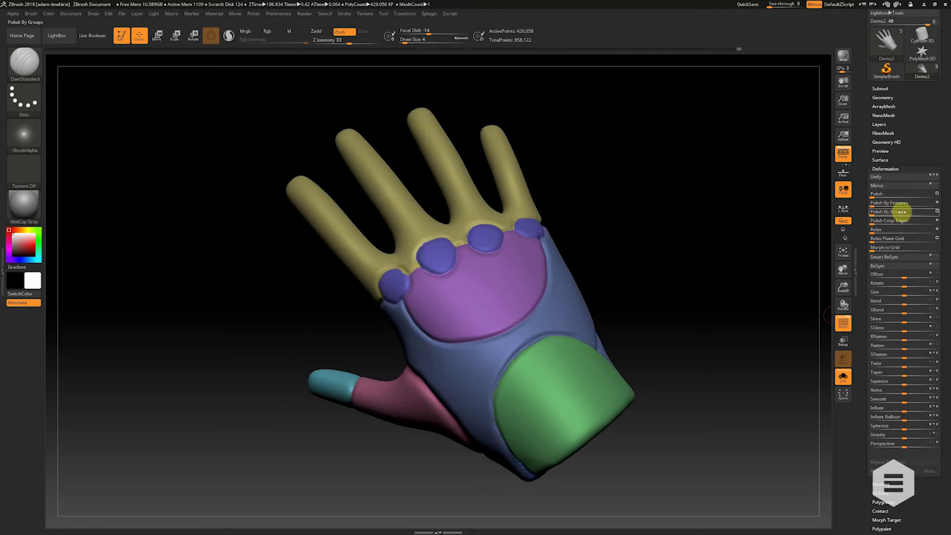
{"action": "left_click", "coordinate": [877, 213]}
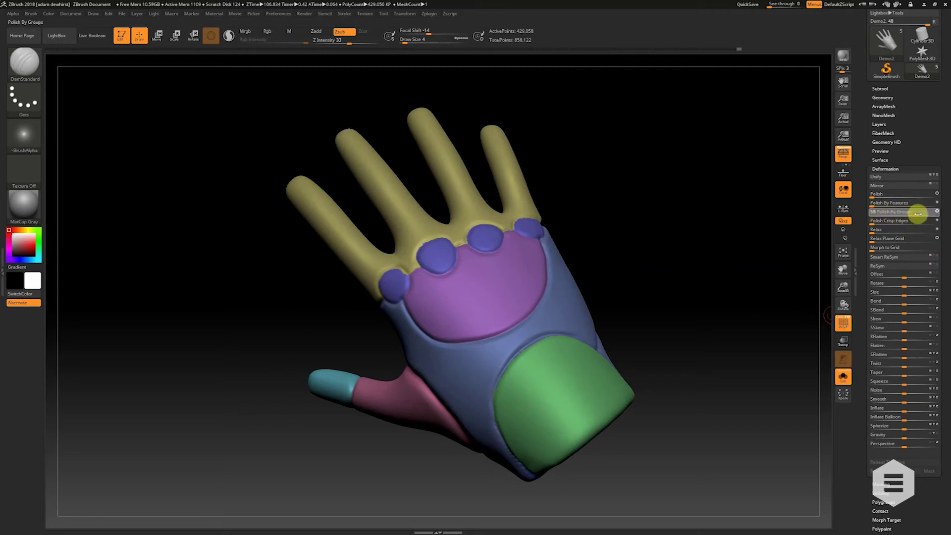
{"action": "left_click_drag", "start_coordinate": [914, 224], "coordinate": [758, 243]}
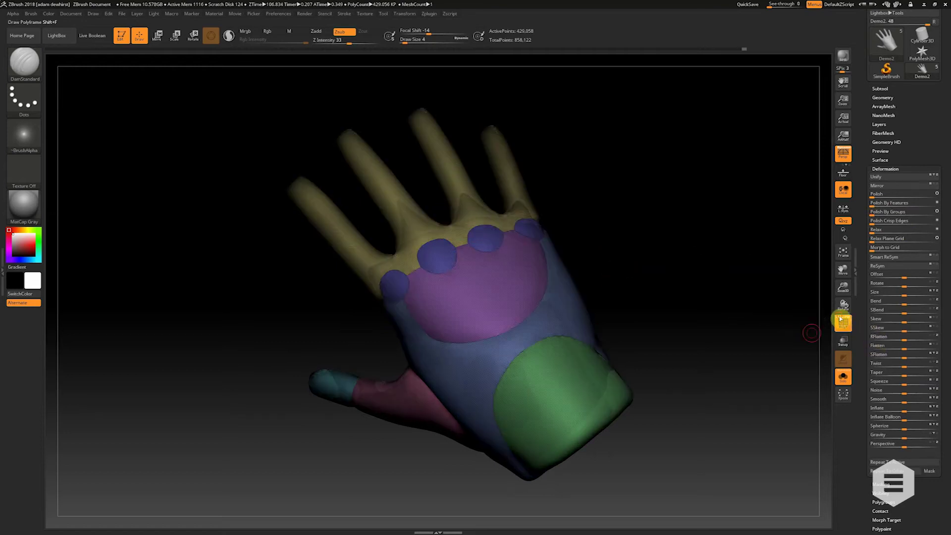
{"action": "left_click_drag", "start_coordinate": [871, 338], "coordinate": [811, 329]}
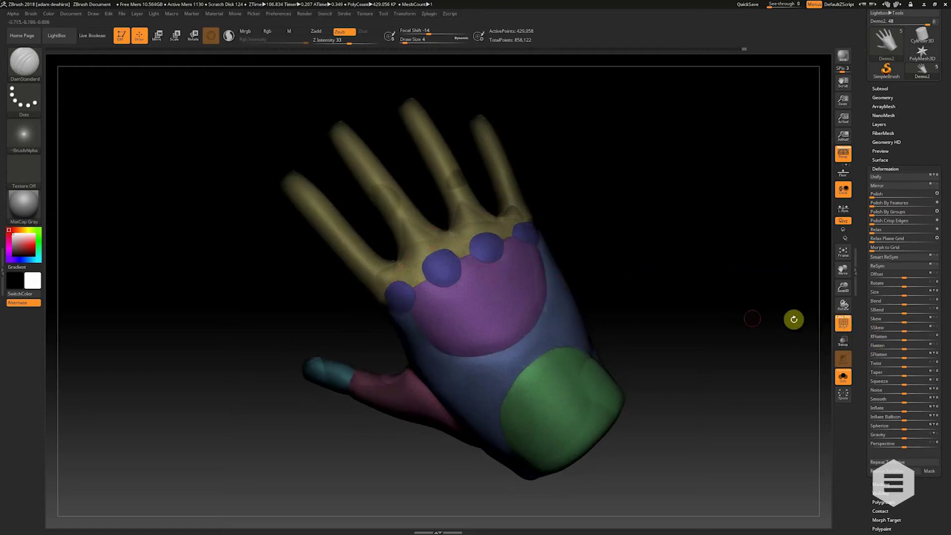
{"action": "left_click", "coordinate": [843, 321]}
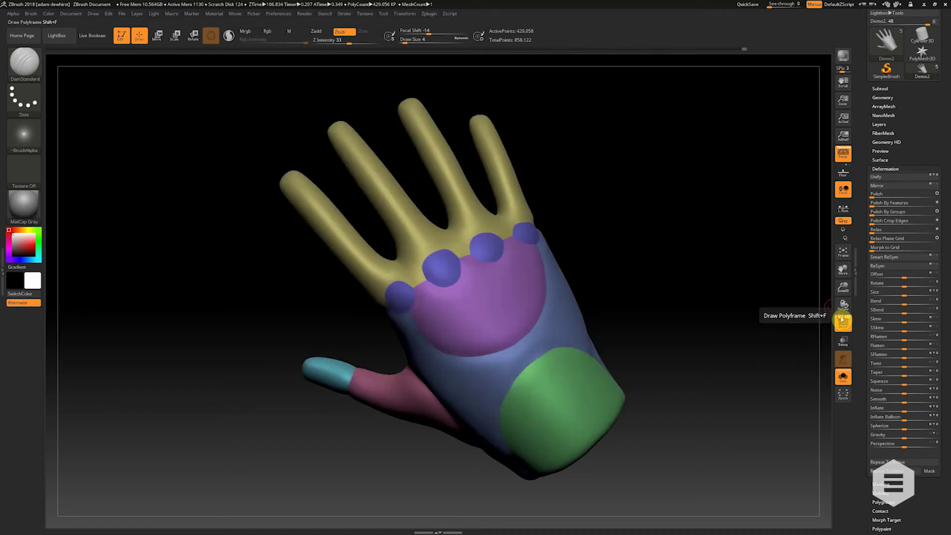
{"action": "left_click_drag", "start_coordinate": [662, 270], "coordinate": [641, 259]}
{"action": "left_click_drag", "start_coordinate": [637, 293], "coordinate": [455, 271]}
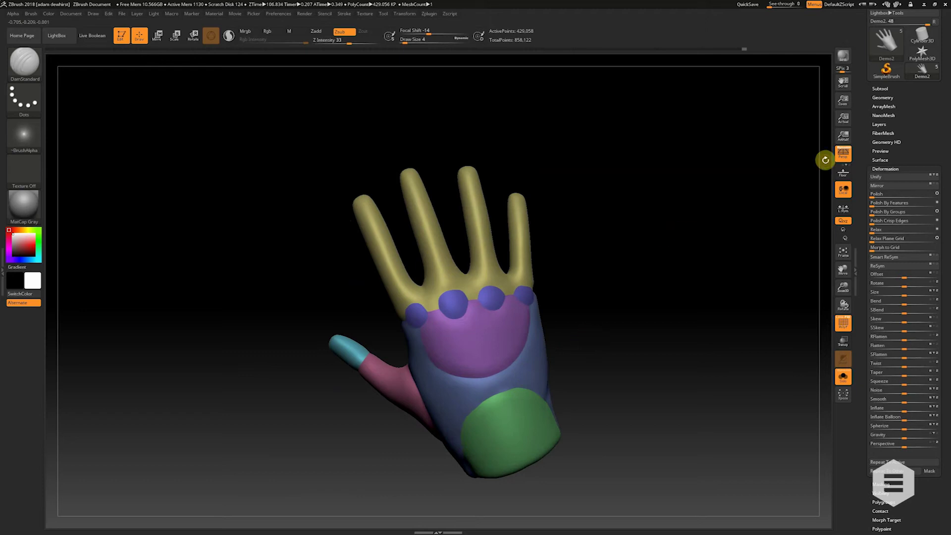
Apply Panel Loops under Geometry > EdgeLoop, hide PolyF, and inspect the seamed glove.
{"action": "left_click", "coordinate": [885, 169]}
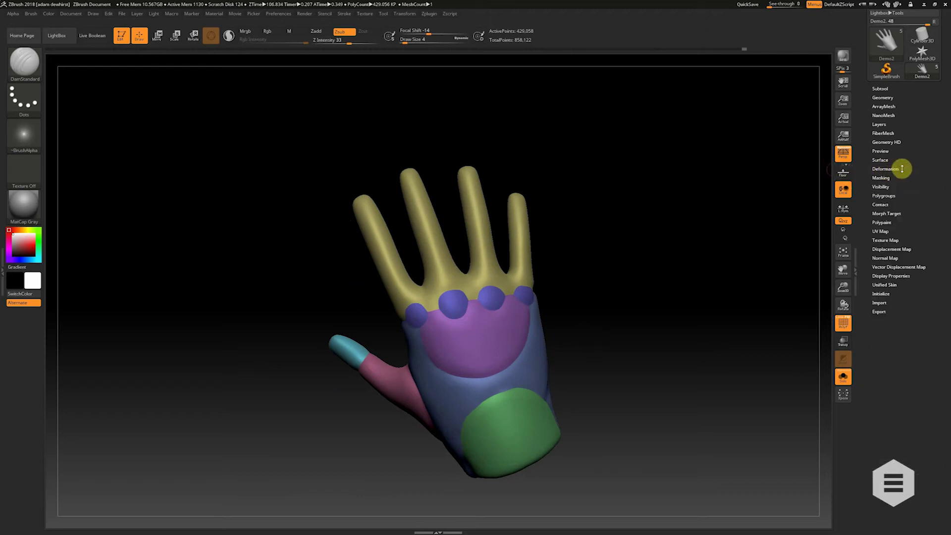
{"action": "left_click", "coordinate": [883, 97]}
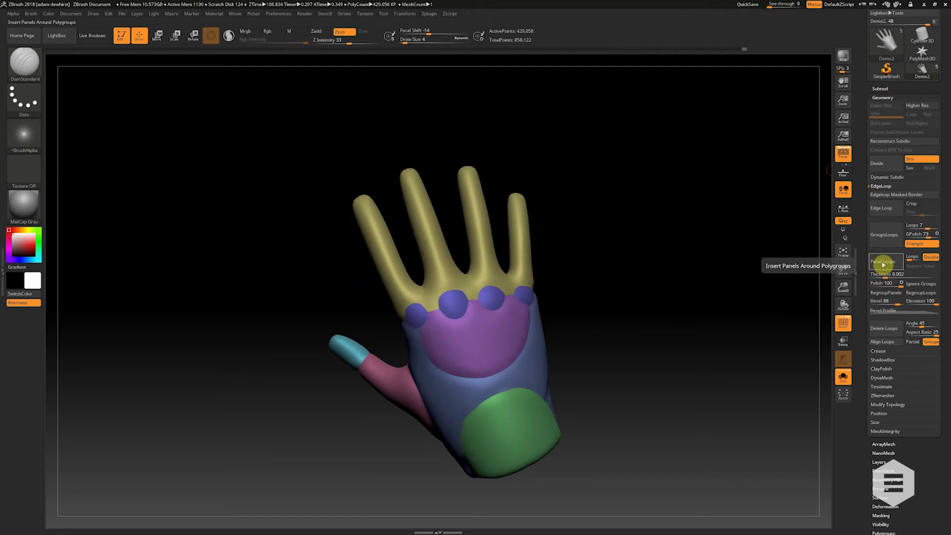
{"action": "left_click", "coordinate": [883, 264]}
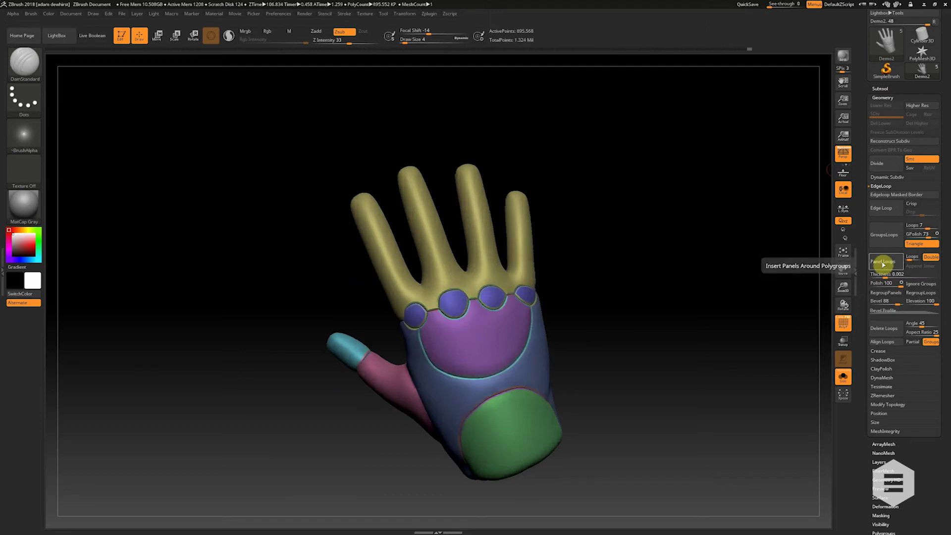
{"action": "left_click", "coordinate": [842, 325]}
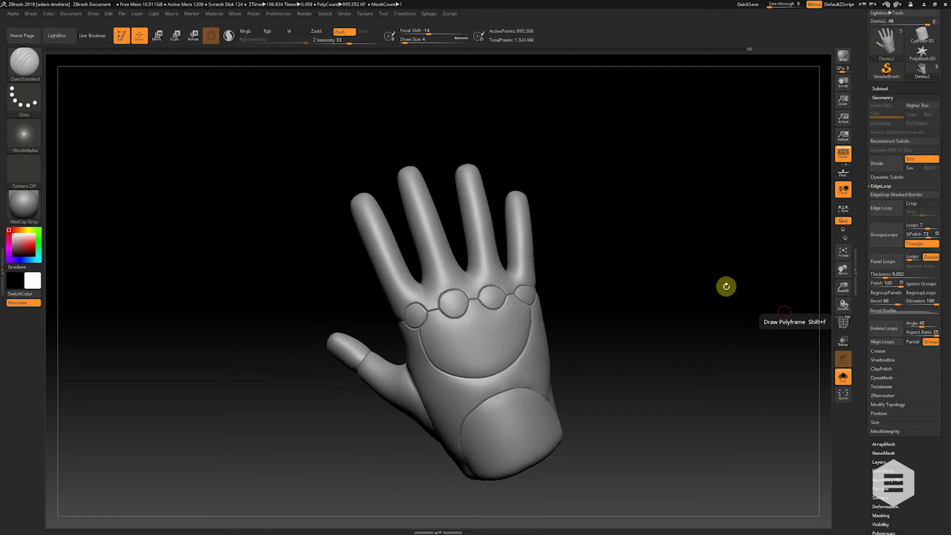
{"action": "left_click_drag", "start_coordinate": [726, 284], "coordinate": [713, 270]}
{"action": "left_click_drag", "start_coordinate": [843, 287], "coordinate": [692, 262]}
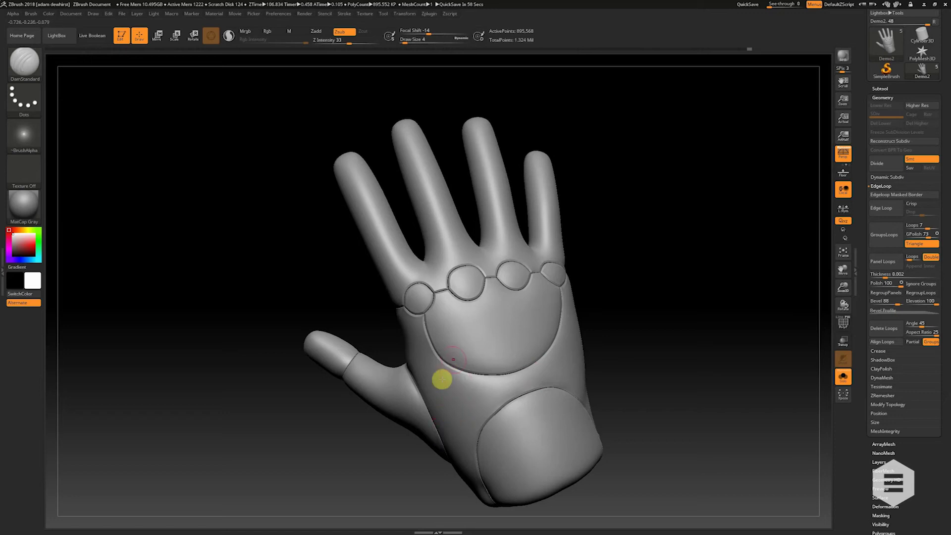
{"action": "left_click_drag", "start_coordinate": [638, 278], "coordinate": [664, 284]}
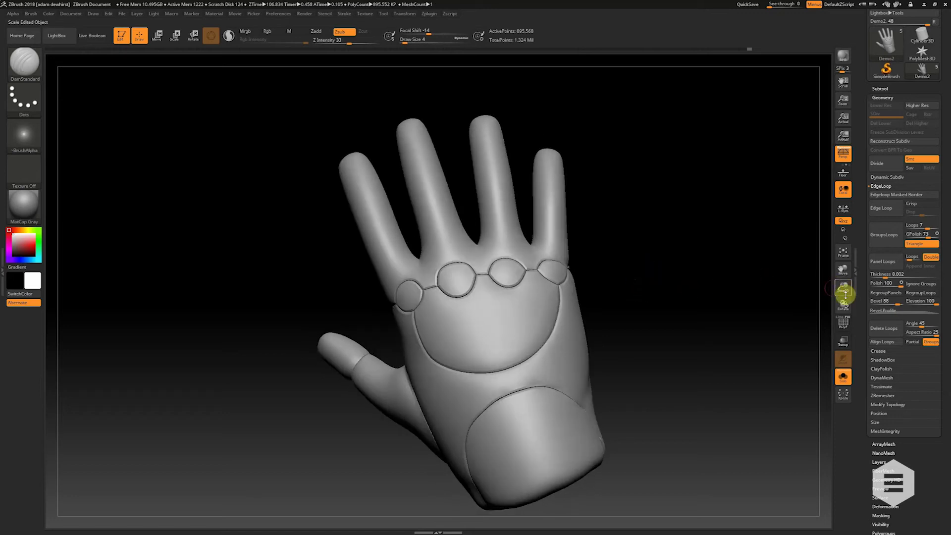
{"action": "left_click_drag", "start_coordinate": [844, 288], "coordinate": [839, 283]}
{"action": "left_click_drag", "start_coordinate": [724, 264], "coordinate": [630, 259]}
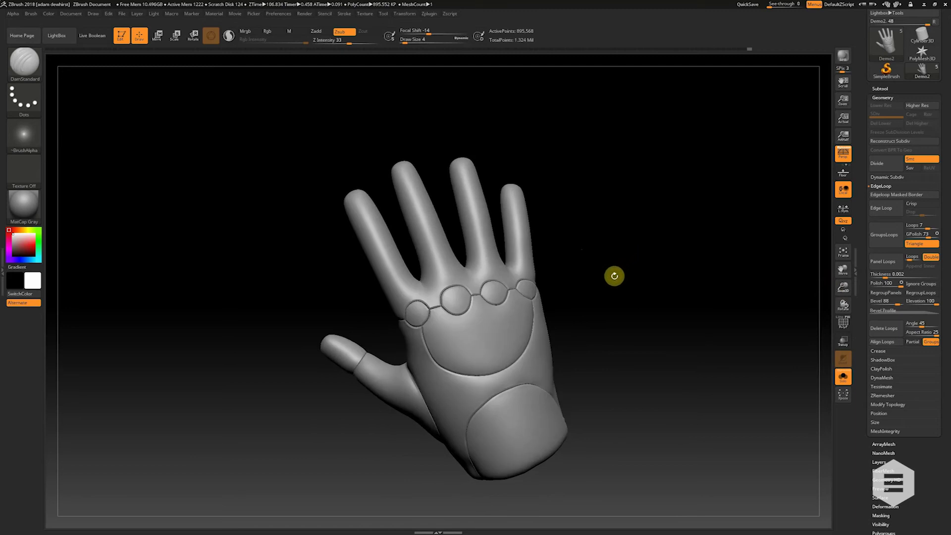
{"action": "left_click_drag", "start_coordinate": [615, 265], "coordinate": [618, 263]}
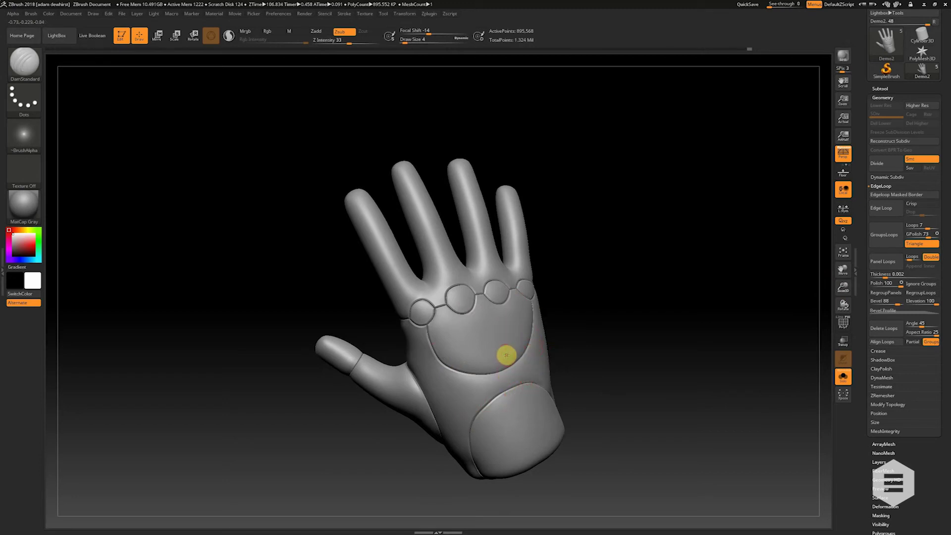
{"action": "left_click", "coordinate": [880, 89]}
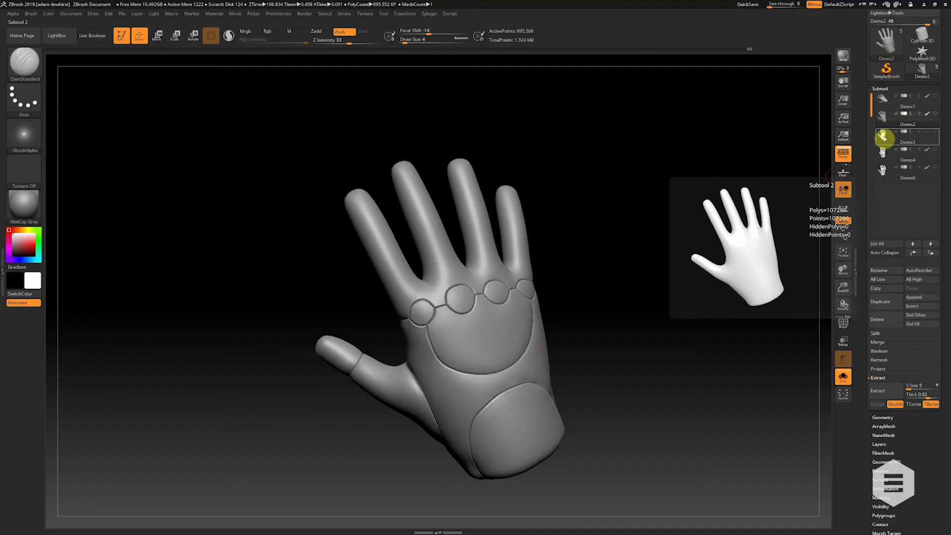
Select the Demo3 subtool and fill it white with Color > FillObject.
{"action": "left_click", "coordinate": [880, 140]}
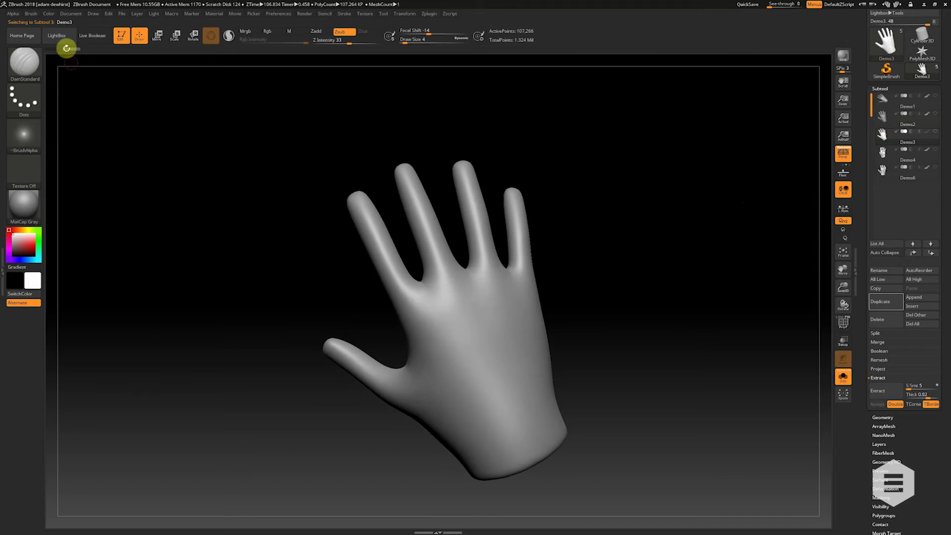
{"action": "left_click", "coordinate": [49, 16]}
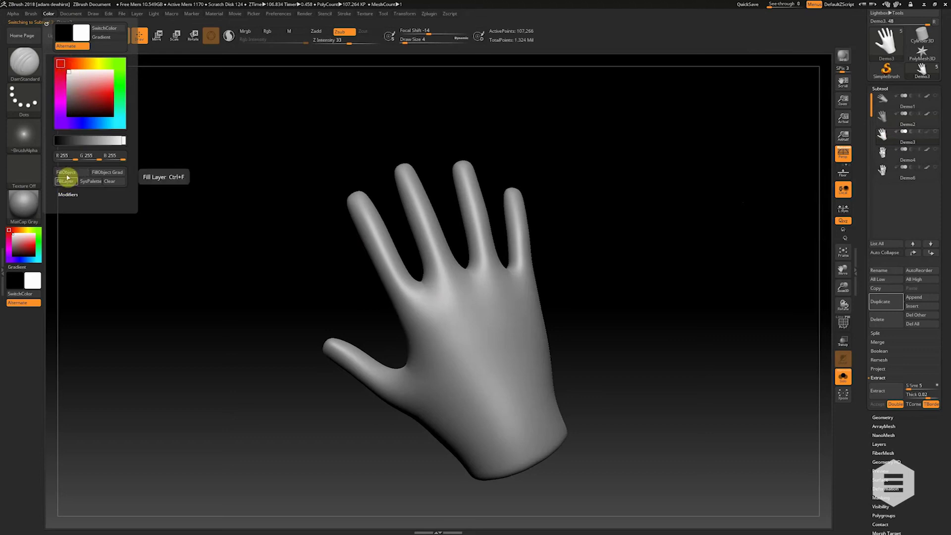
{"action": "left_click", "coordinate": [65, 173]}
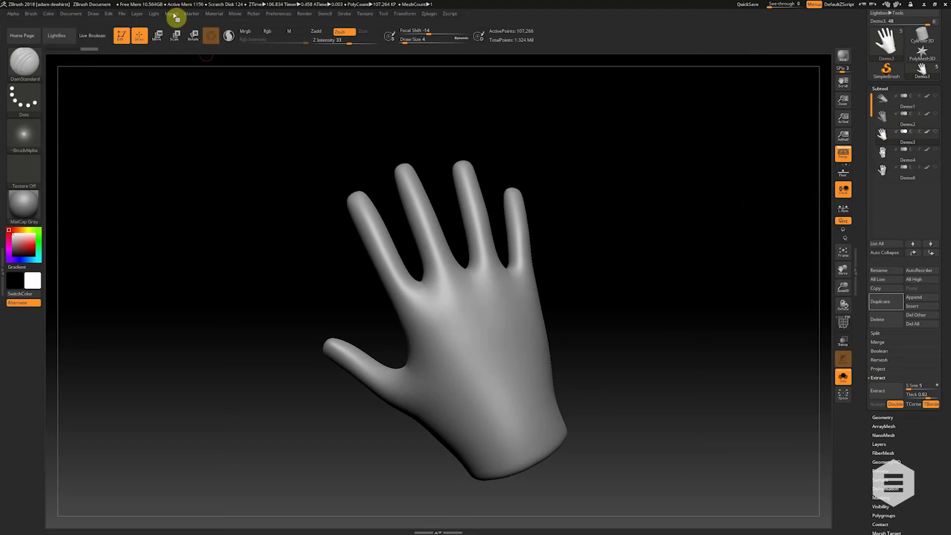
{"action": "left_click", "coordinate": [23, 61]}
Select the Standard brush with black paint and a slightly smaller draw size.
{"action": "left_click", "coordinate": [392, 103]}
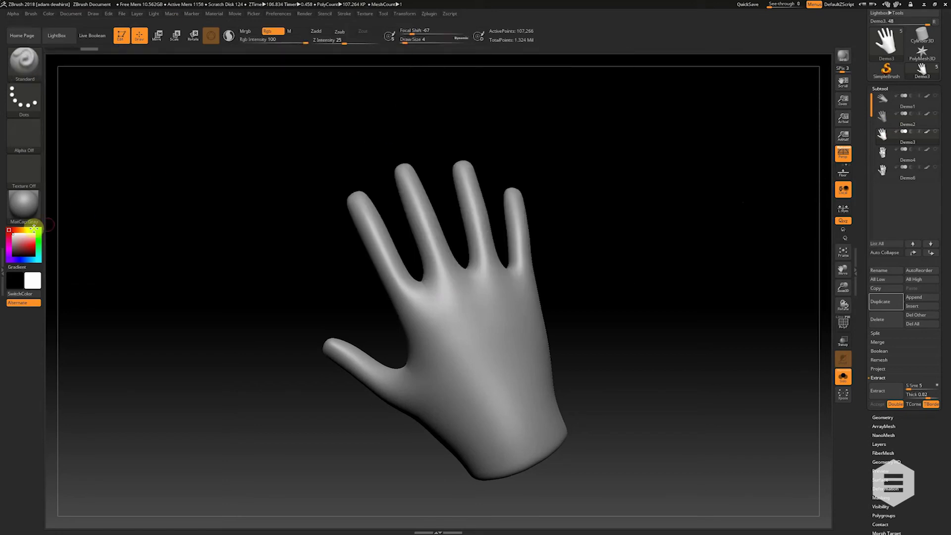
{"action": "left_click", "coordinate": [13, 255]}
{"action": "key", "text": "["}
{"action": "key", "text": "["}
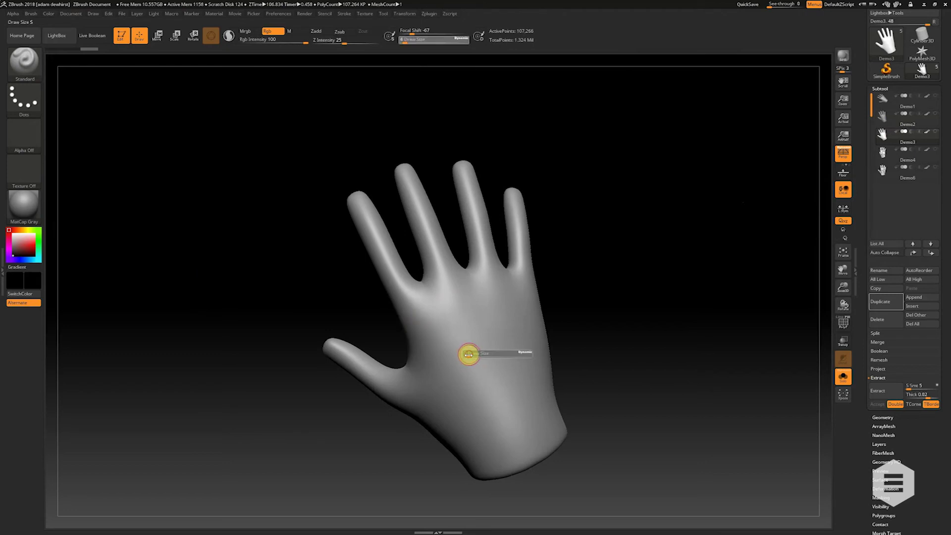
{"action": "mouse_move", "coordinate": [450, 377]}
{"action": "left_mouse_down"}
{"action": "mouse_move", "coordinate": [504, 324]}
{"action": "mouse_move", "coordinate": [459, 319]}
{"action": "left_mouse_up"}
{"action": "key", "text": "ctrl+z"}
Paint a black ring on the palm at Draw Size 2, then switch to the Demo4 hand.
{"action": "key", "text": "s"}
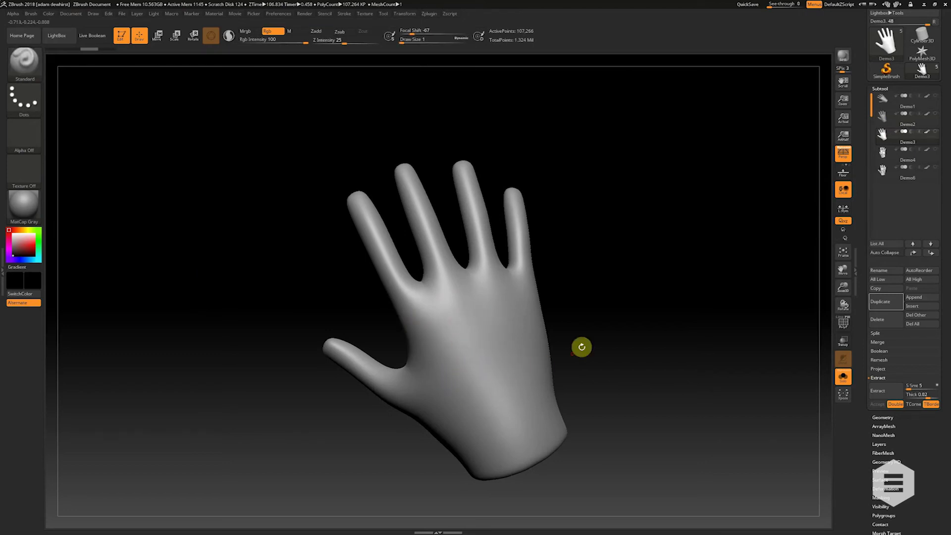
{"action": "left_click_drag", "start_coordinate": [582, 347], "coordinate": [589, 348], "text": "alt"}
{"action": "key", "text": "]"}
{"action": "key", "text": "]"}
{"action": "key", "text": "["}
{"action": "key", "text": "["}
{"action": "key", "text": "["}
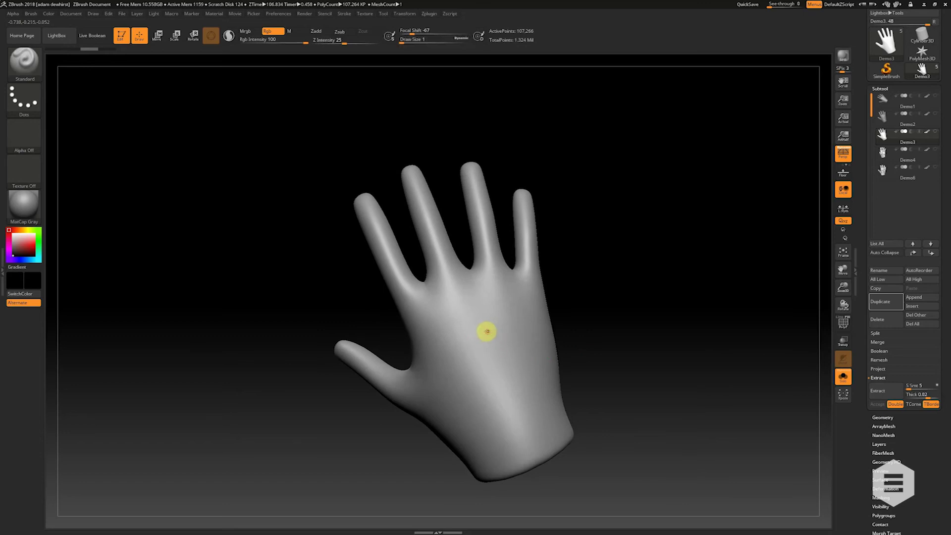
{"action": "mouse_move", "coordinate": [492, 305]}
{"action": "left_mouse_down"}
{"action": "mouse_move", "coordinate": [459, 319]}
{"action": "mouse_move", "coordinate": [516, 336]}
{"action": "left_mouse_up"}
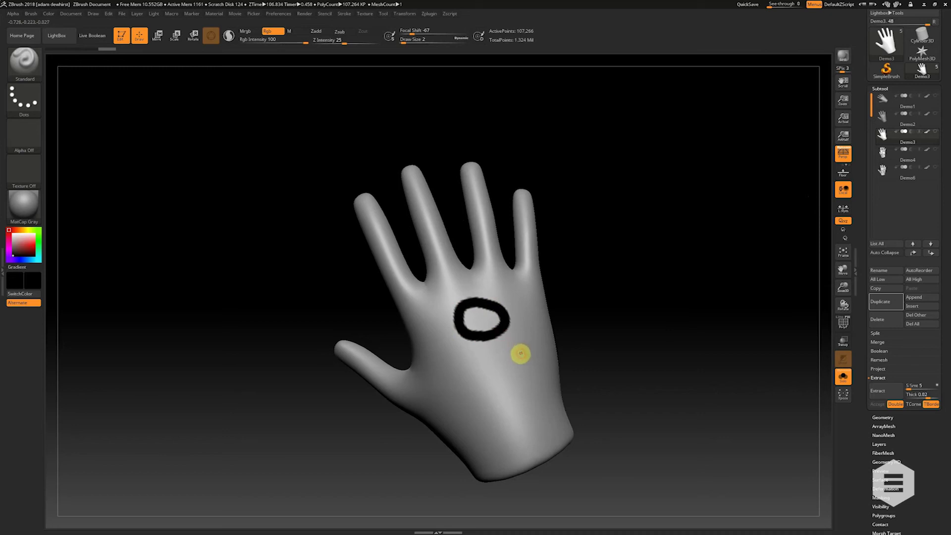
{"action": "left_click", "coordinate": [886, 153]}
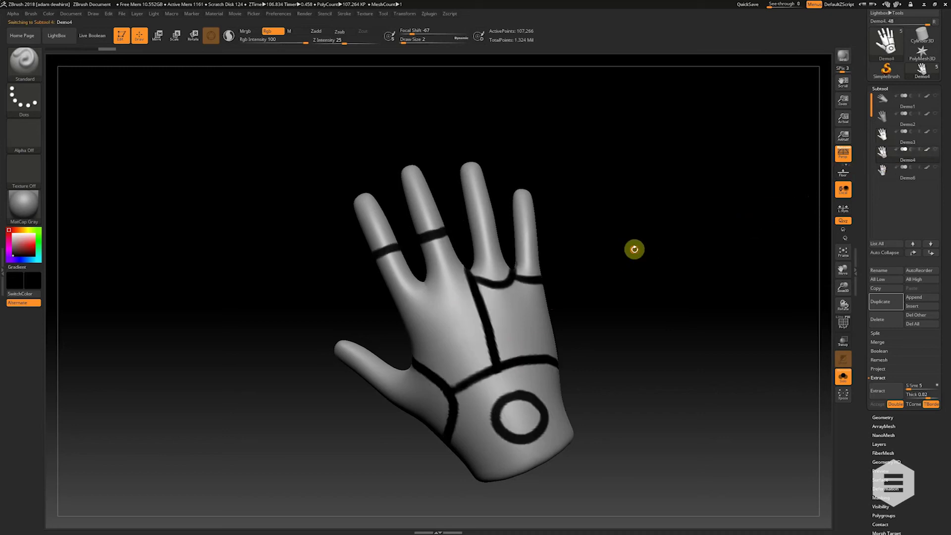
Run PolyGroupIt from Paint on the Demo4 hand's painted lines.
{"action": "left_click_drag", "start_coordinate": [635, 249], "coordinate": [586, 257]}
{"action": "left_click", "coordinate": [880, 89]}
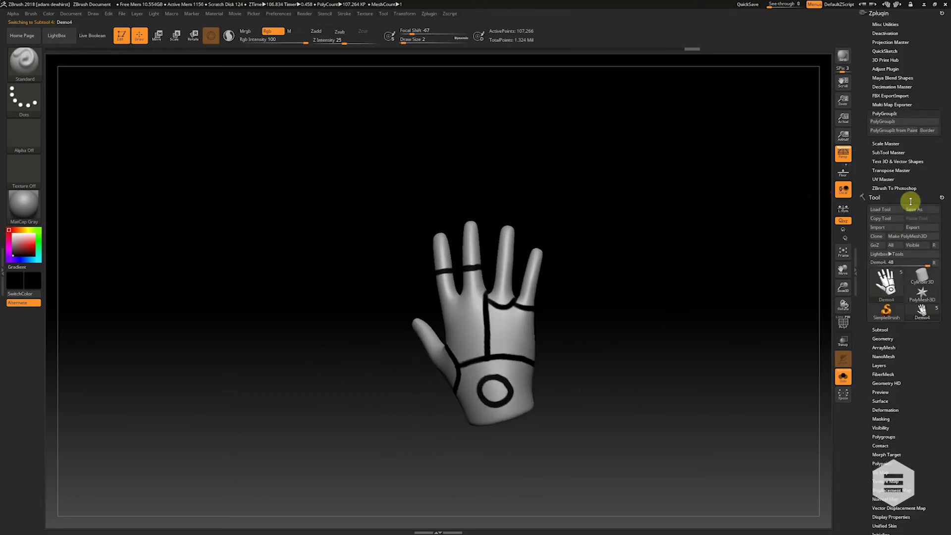
{"action": "left_click", "coordinate": [895, 132]}
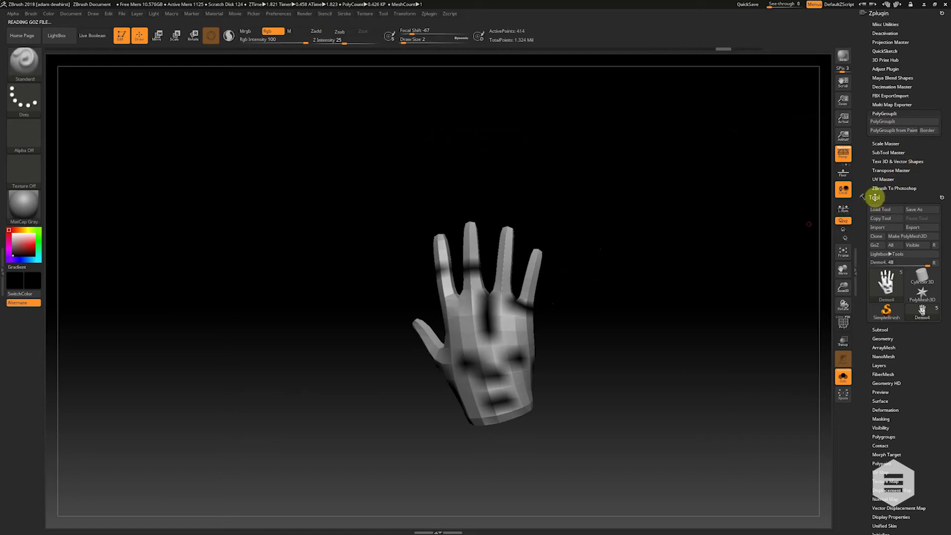
Go to SDiv 5 and delete the lower subdivision levels.
{"action": "left_click", "coordinate": [879, 329]}
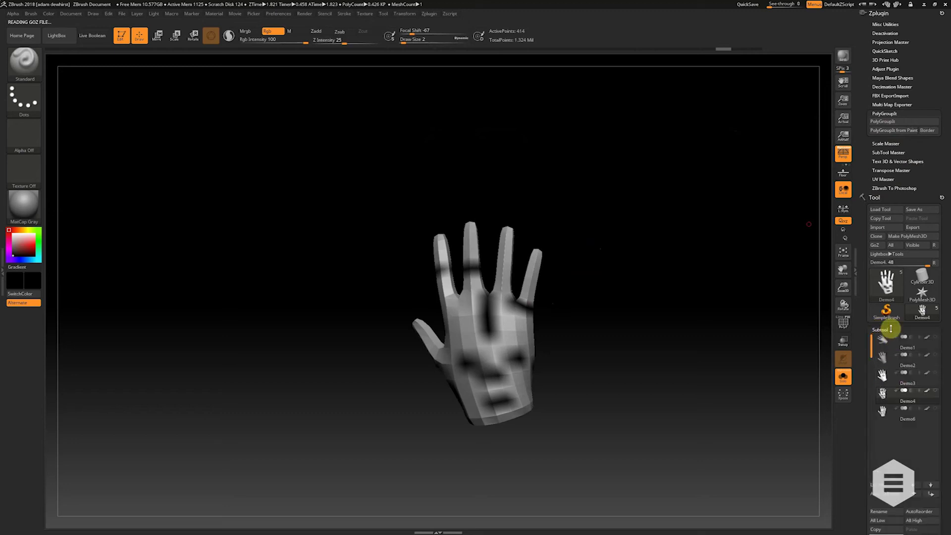
{"action": "left_click_drag", "start_coordinate": [947, 343], "coordinate": [948, 270]}
{"action": "left_click", "coordinate": [902, 365]}
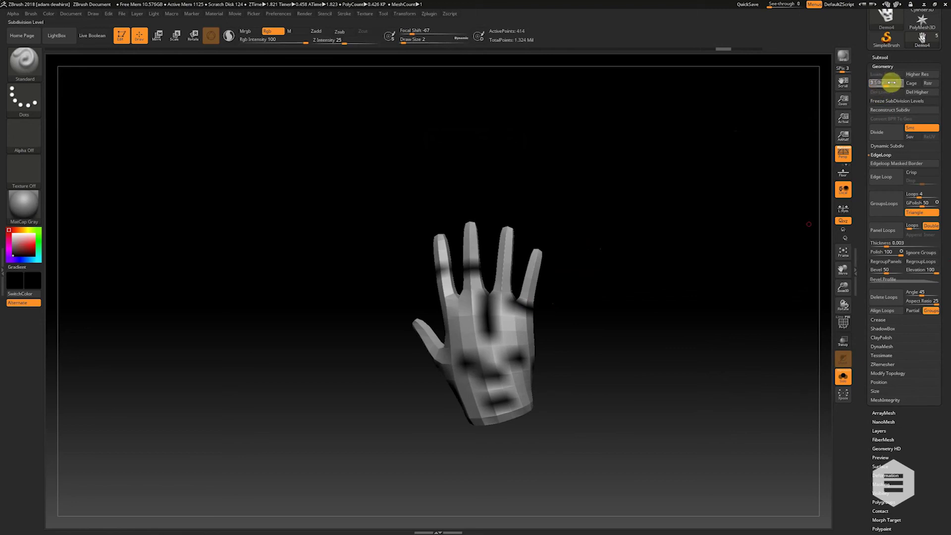
{"action": "left_click", "coordinate": [902, 82]}
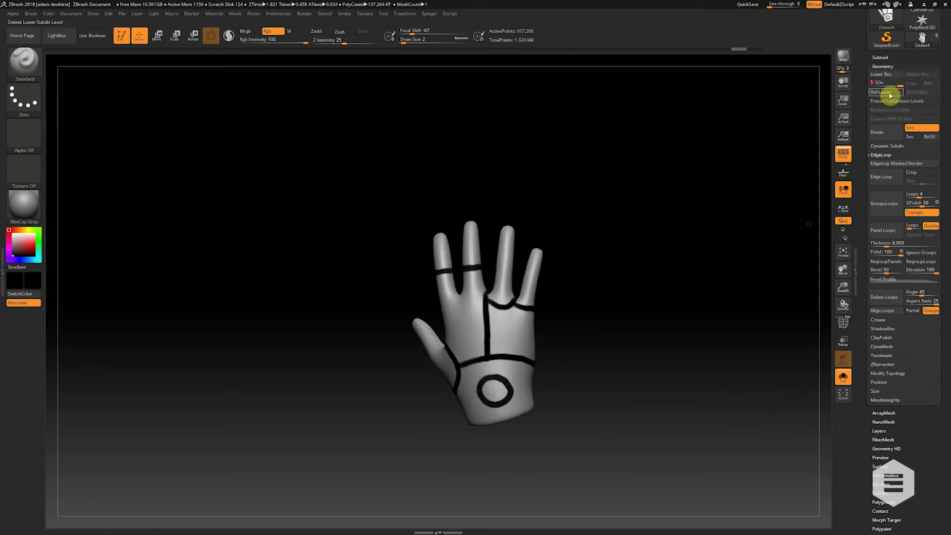
{"action": "left_click", "coordinate": [886, 93]}
Rerun PolyGroupIt from Paint and show the coloured polygroups with PolyF.
{"action": "left_click_drag", "start_coordinate": [940, 76], "coordinate": [940, 166]}
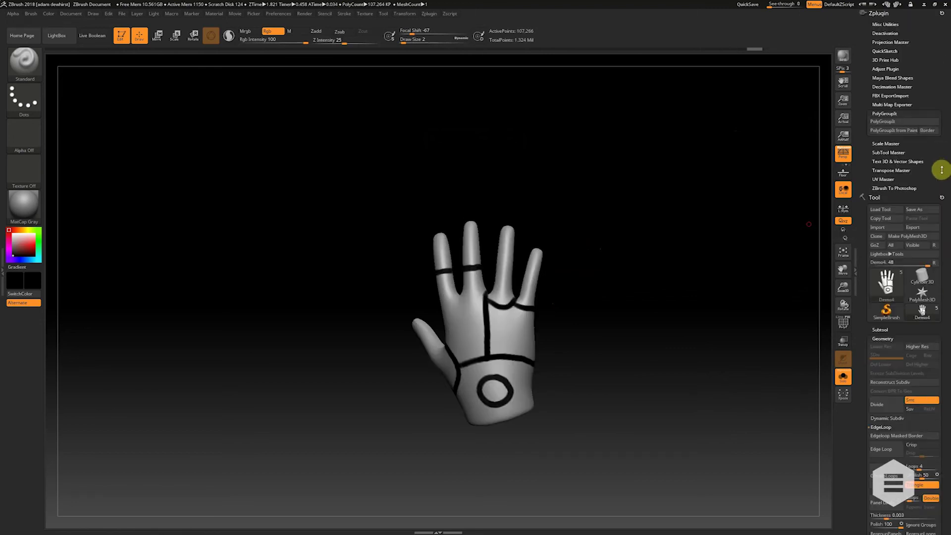
{"action": "left_click", "coordinate": [895, 131]}
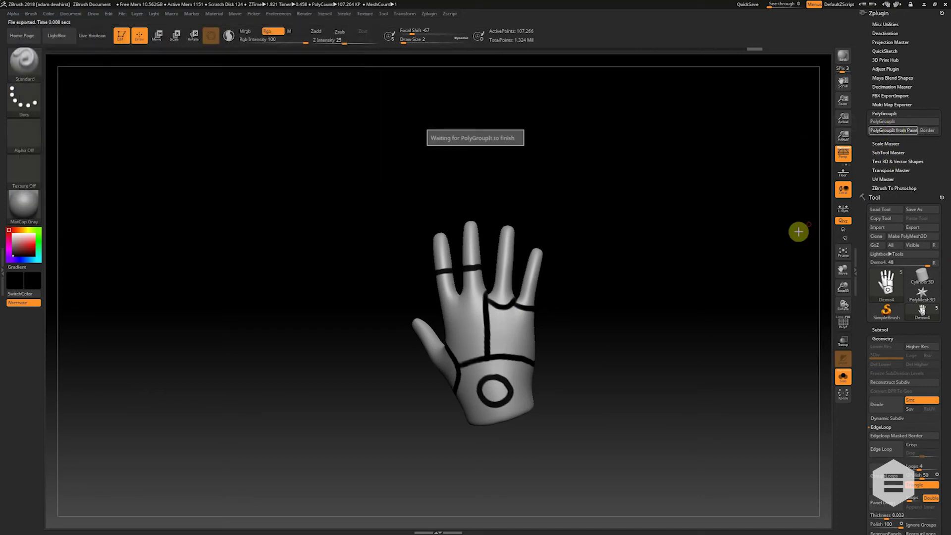
{"action": "left_click", "coordinate": [844, 323]}
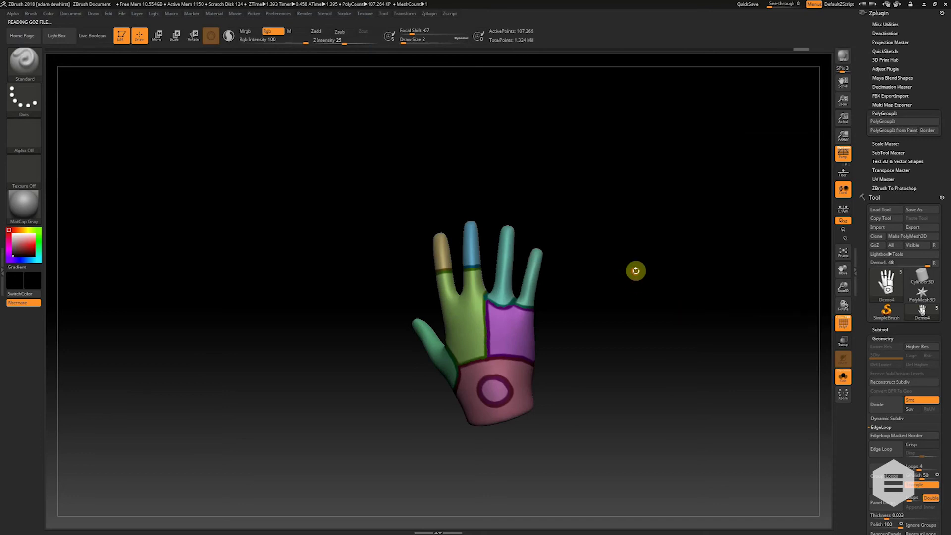
{"action": "left_click_drag", "start_coordinate": [636, 271], "coordinate": [627, 286]}
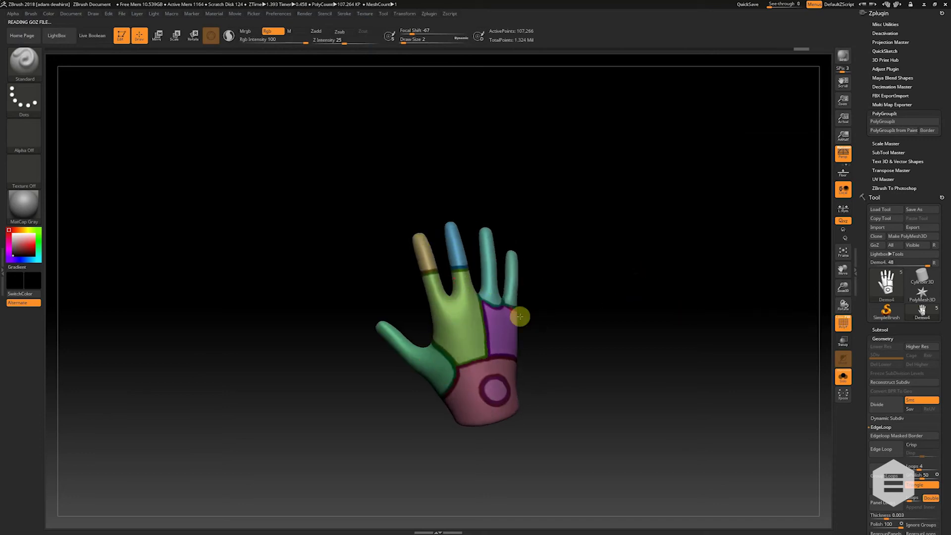
{"action": "left_click_drag", "start_coordinate": [842, 286], "coordinate": [551, 351]}
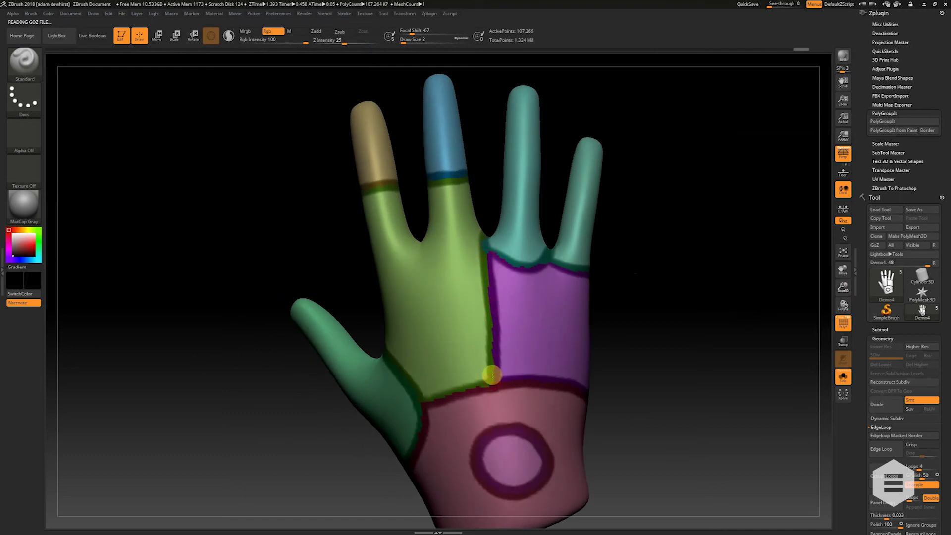
{"action": "mouse_move", "coordinate": [659, 245]}
{"action": "left_mouse_down"}
{"action": "mouse_move", "coordinate": [649, 297]}
{"action": "mouse_move", "coordinate": [664, 253]}
{"action": "mouse_move", "coordinate": [654, 239]}
{"action": "mouse_move", "coordinate": [647, 248]}
{"action": "left_mouse_up"}
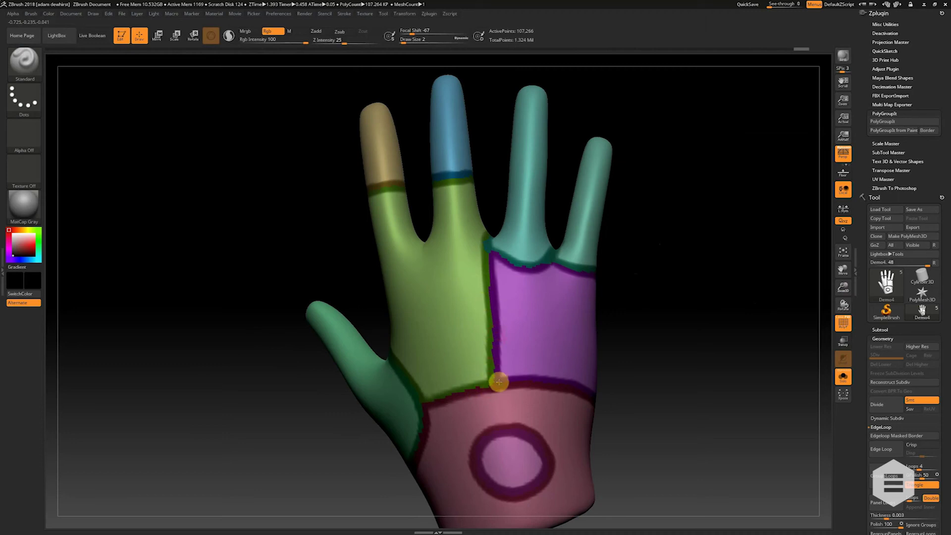
{"action": "left_click_drag", "start_coordinate": [843, 281], "coordinate": [843, 321]}
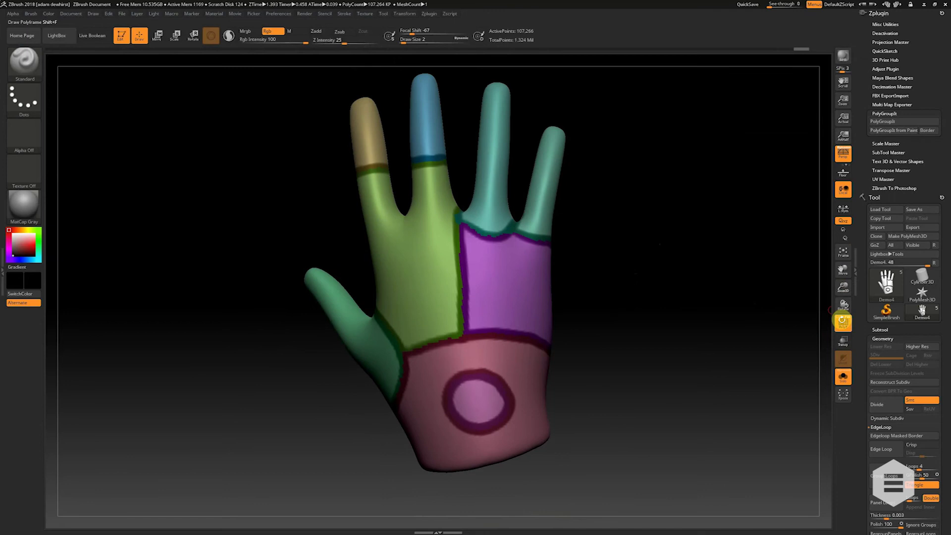
Polypaint the hand from its polygroups and reset the paint colour to white.
{"action": "left_click", "coordinate": [844, 325]}
{"action": "left_click", "coordinate": [844, 325]}
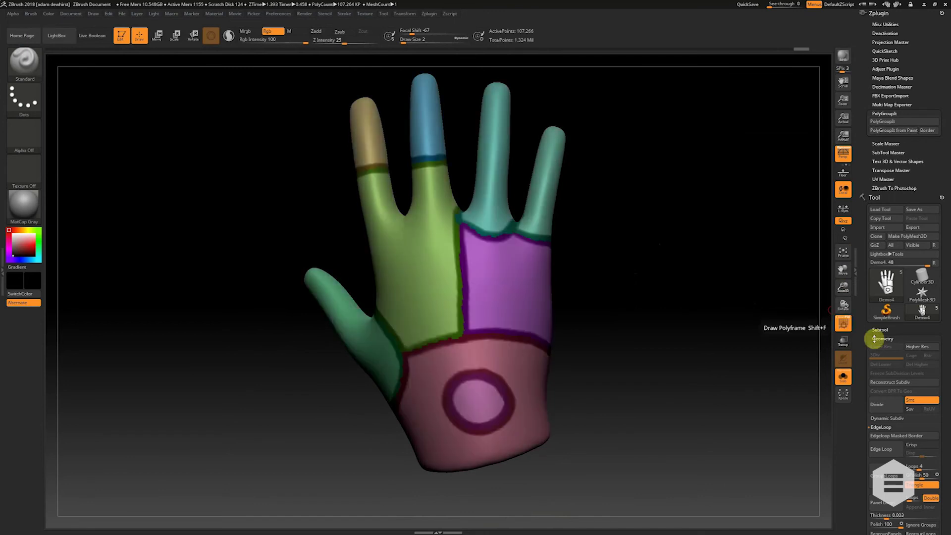
{"action": "left_click", "coordinate": [885, 338]}
{"action": "scroll", "coordinate": [906, 391], "scroll_direction": "down", "scroll_amount": 3}
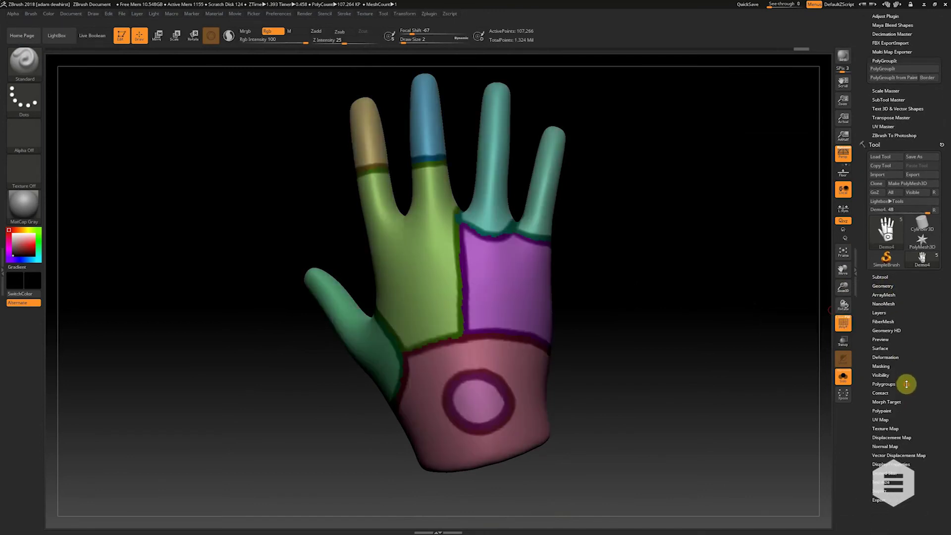
{"action": "left_click", "coordinate": [887, 410]}
{"action": "left_click", "coordinate": [884, 418]}
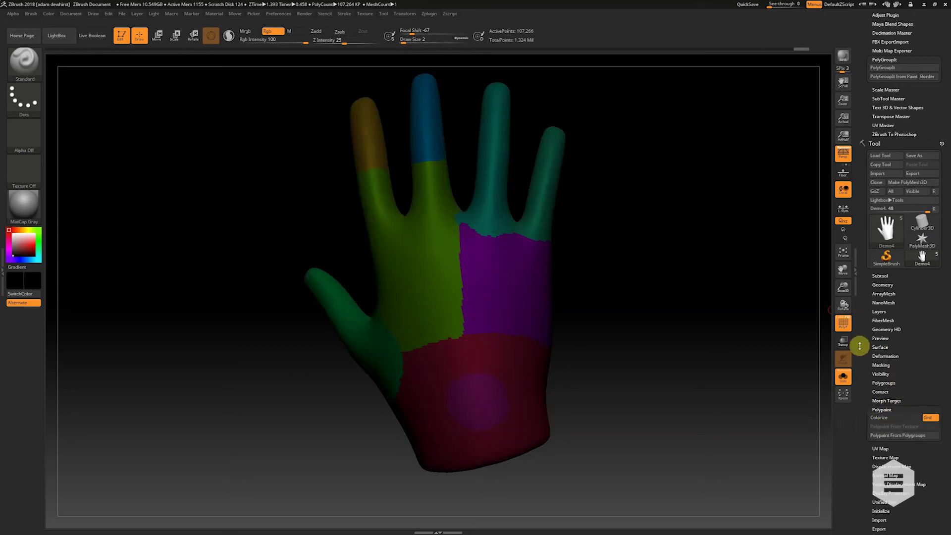
{"action": "left_click", "coordinate": [8, 238]}
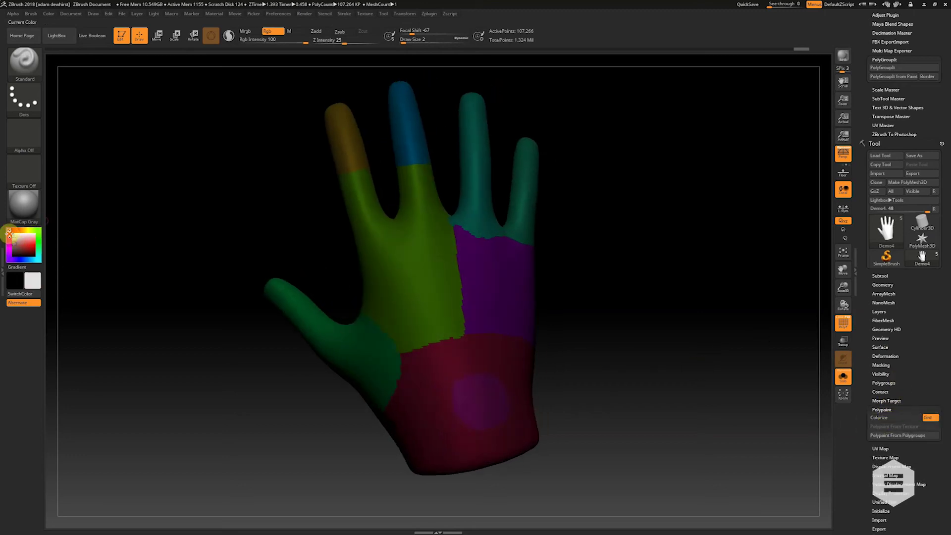
Smooth the jagged polygroup borders with Polish By Groups set to 20.
{"action": "left_click", "coordinate": [885, 382]}
{"action": "left_click", "coordinate": [887, 383]}
{"action": "left_click", "coordinate": [886, 356]}
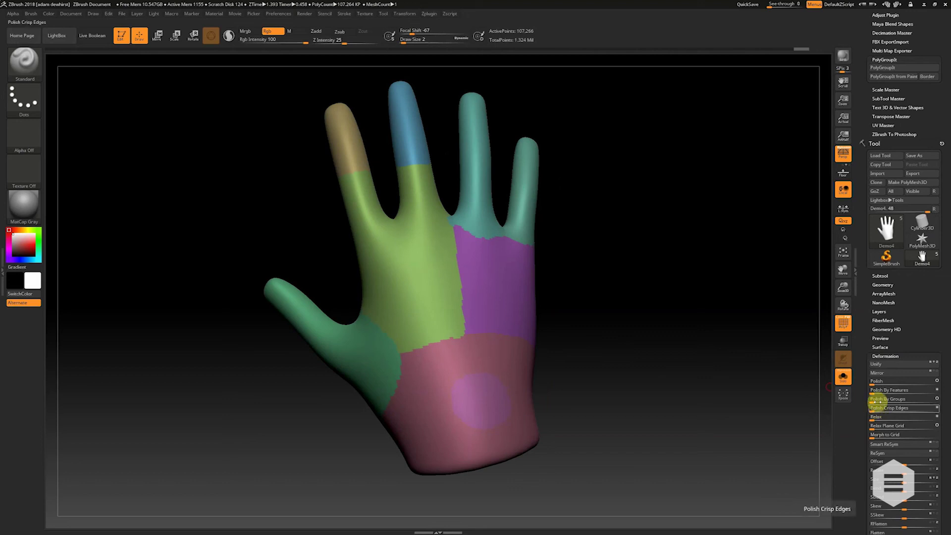
{"action": "left_click_drag", "start_coordinate": [873, 399], "coordinate": [934, 401]}
{"action": "left_click_drag", "start_coordinate": [633, 272], "coordinate": [370, 253]}
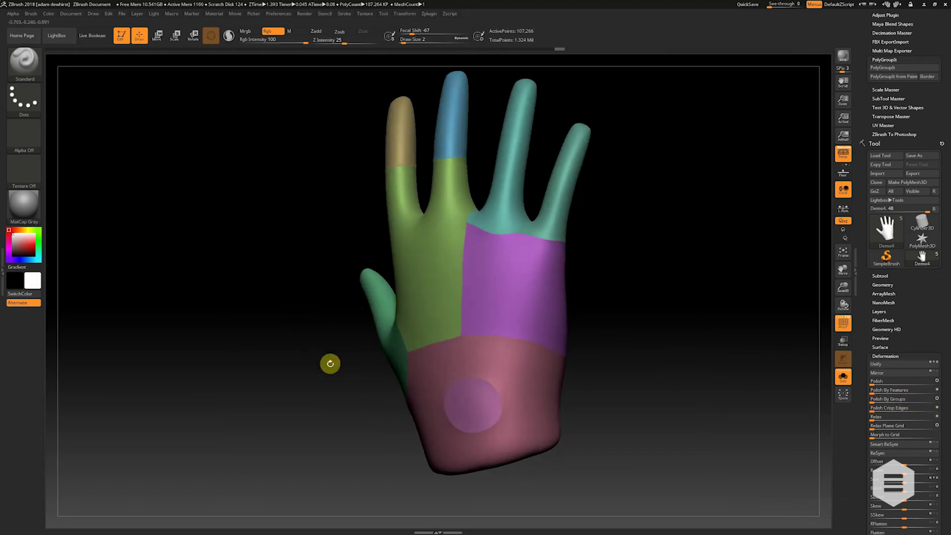
{"action": "left_click_drag", "start_coordinate": [330, 364], "coordinate": [573, 331]}
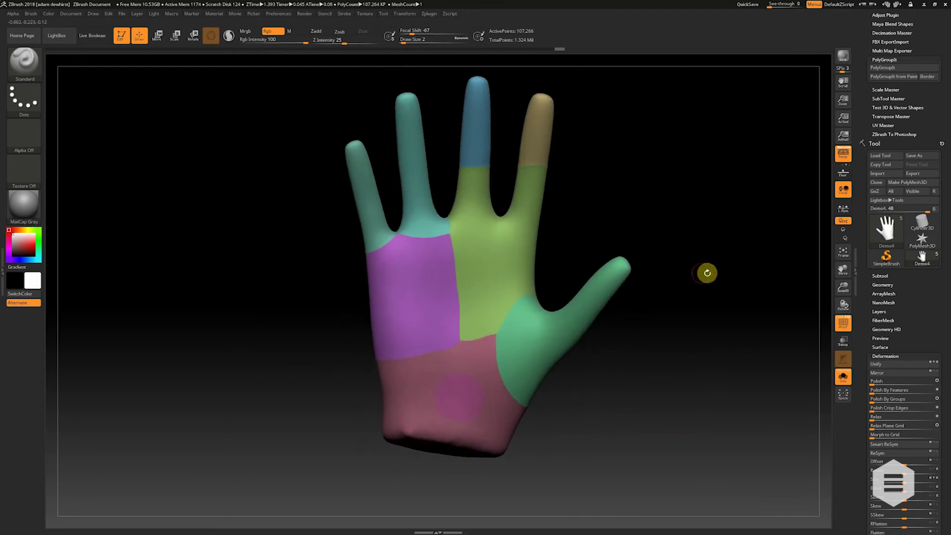
Insert bevelled panel loops around each coloured polygroup on the Demo4 hand.
{"action": "left_click", "coordinate": [887, 286]}
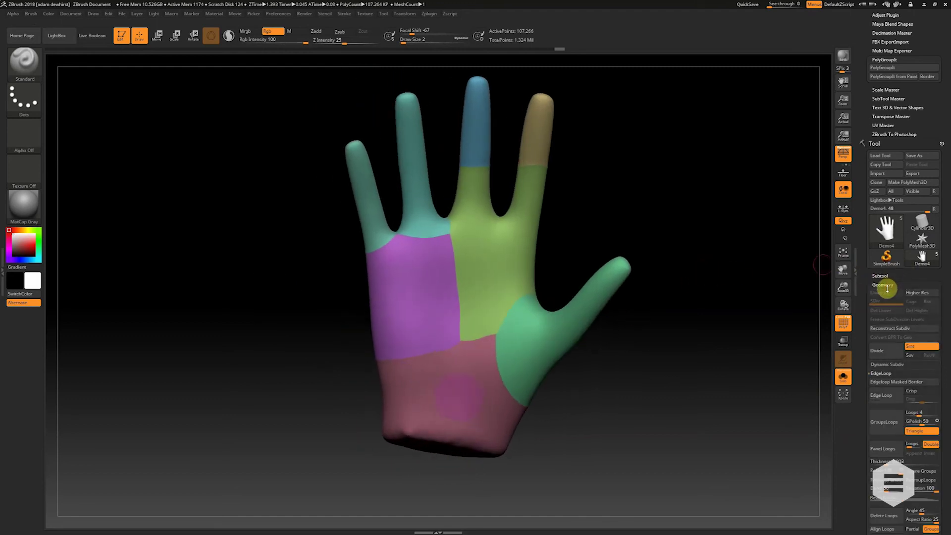
{"action": "left_click", "coordinate": [880, 449]}
{"action": "left_click_drag", "start_coordinate": [547, 214], "coordinate": [513, 282]}
{"action": "left_click_drag", "start_coordinate": [552, 323], "coordinate": [563, 251]}
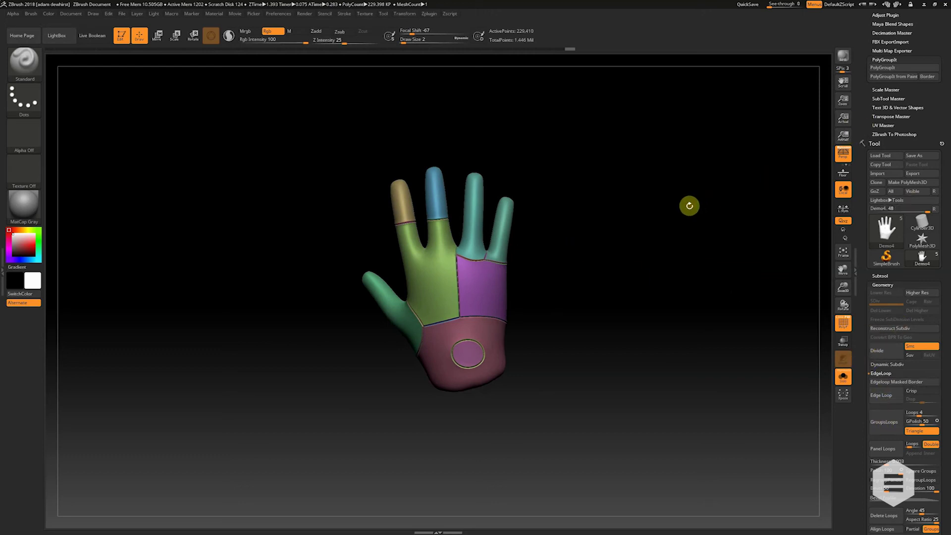
{"action": "left_click_drag", "start_coordinate": [941, 117], "coordinate": [928, 170]}
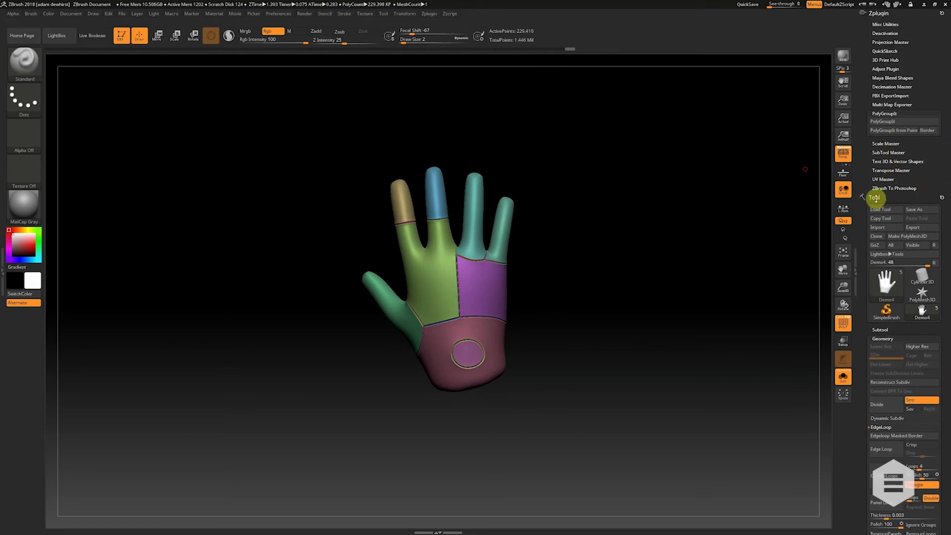
Switch to the Demo6 tattoo hand and turn off PolyF.
{"action": "left_click", "coordinate": [878, 331]}
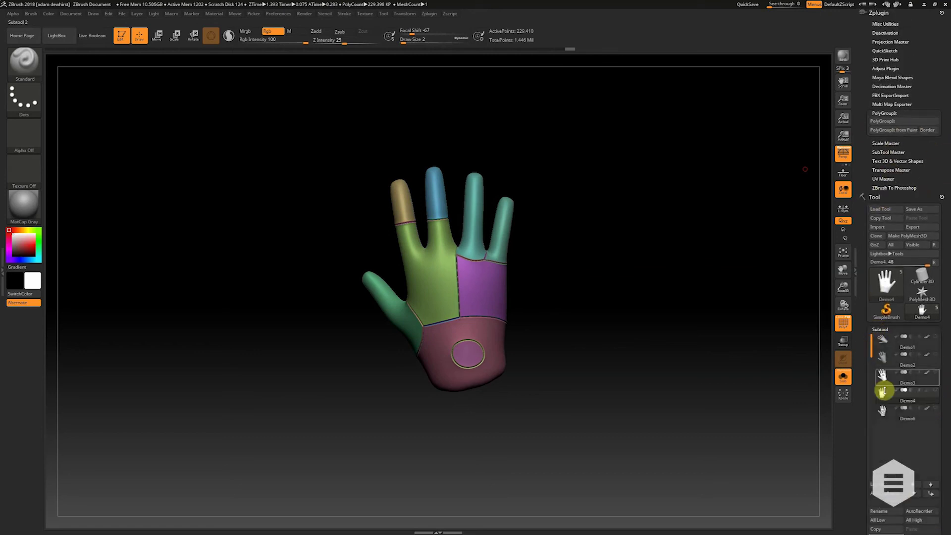
{"action": "left_click", "coordinate": [885, 412]}
{"action": "left_click_drag", "start_coordinate": [593, 261], "coordinate": [501, 312]}
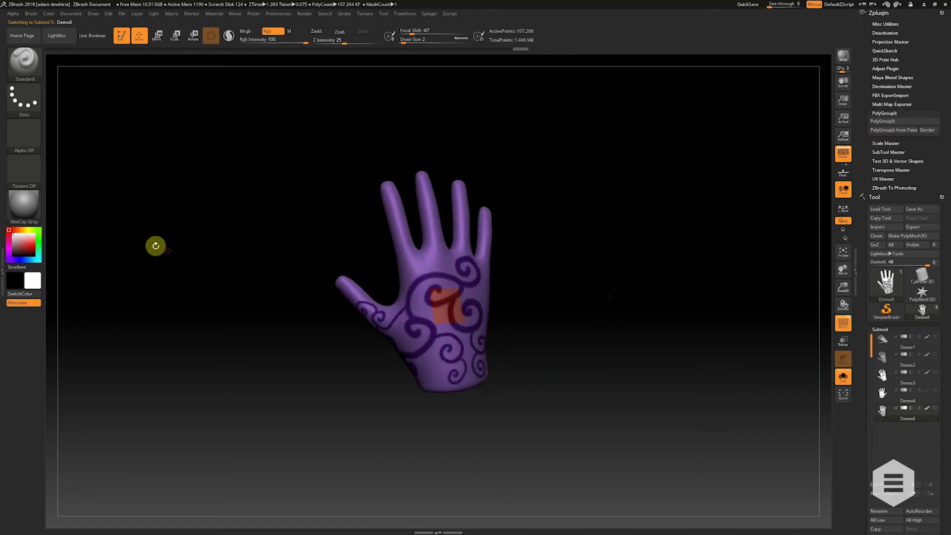
{"action": "left_click", "coordinate": [844, 323]}
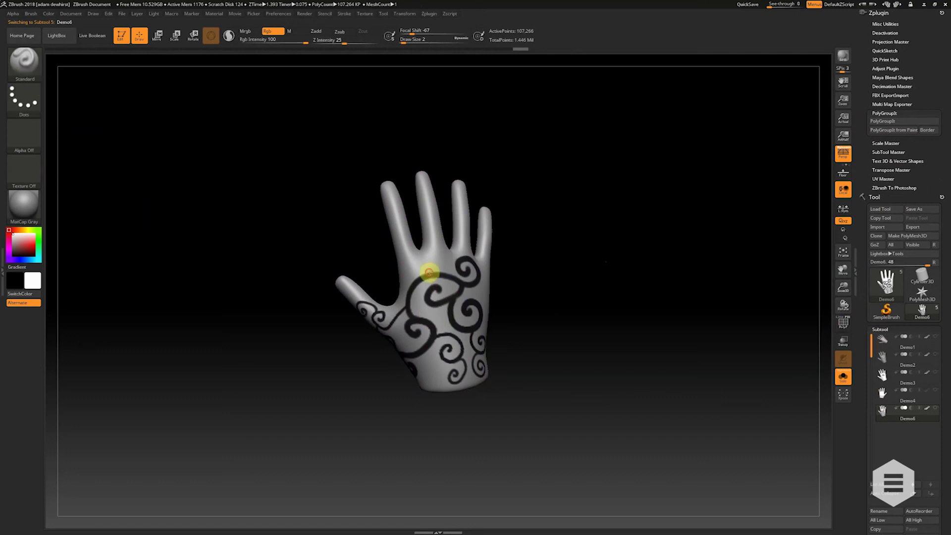
Set the paint colour to black at Draw Size 1 and open the Geometry settings.
{"action": "left_click", "coordinate": [13, 255]}
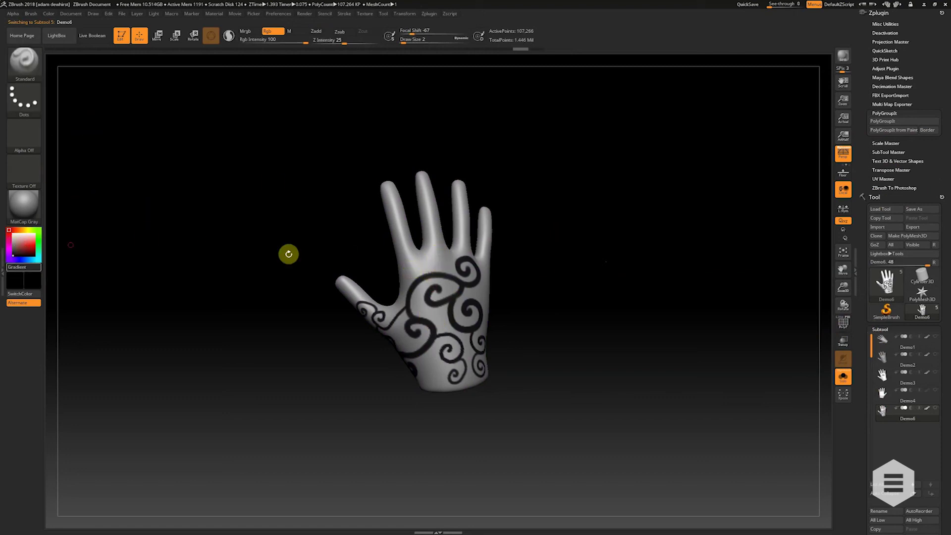
{"action": "key", "text": "bracketleft"}
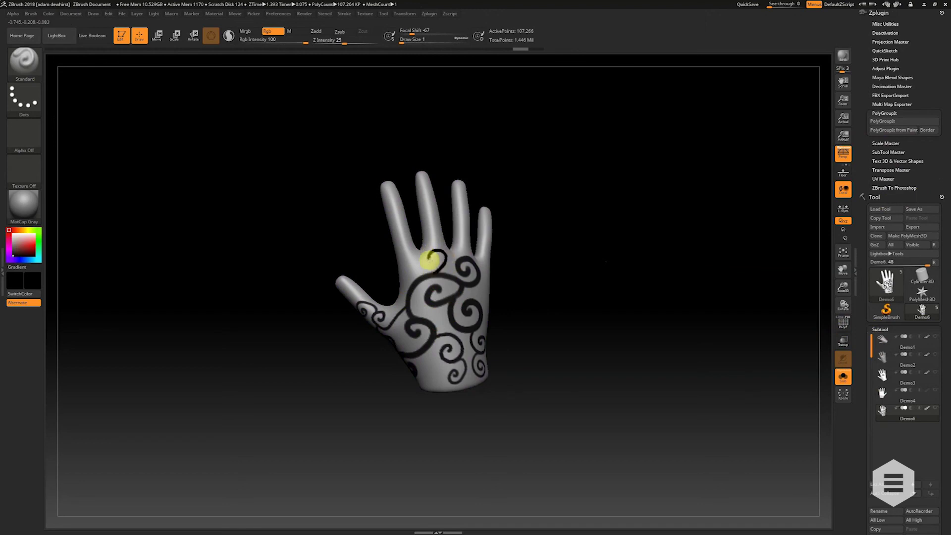
{"action": "right_click_drag", "start_coordinate": [457, 317], "coordinate": [515, 327]}
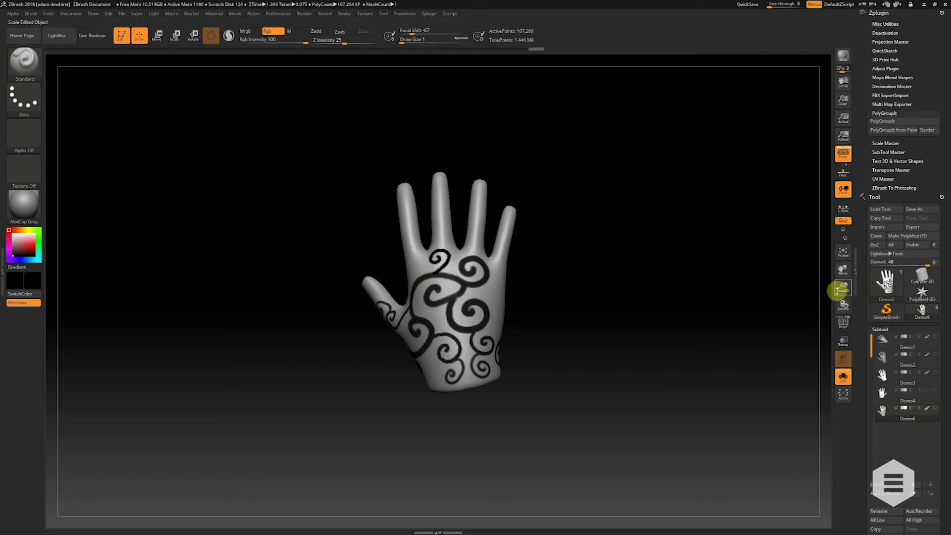
{"action": "left_click_drag", "start_coordinate": [839, 286], "coordinate": [842, 292]}
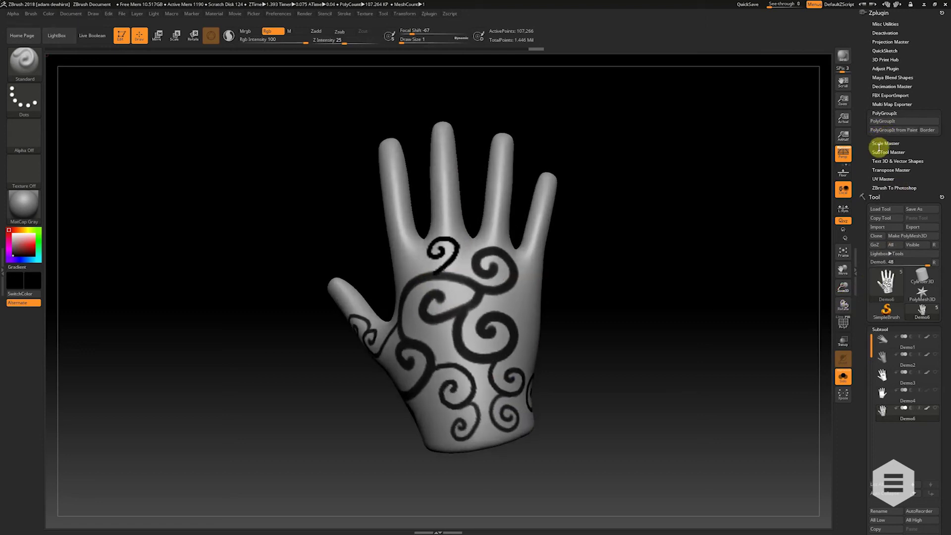
{"action": "left_click", "coordinate": [876, 198]}
{"action": "left_click", "coordinate": [877, 198]}
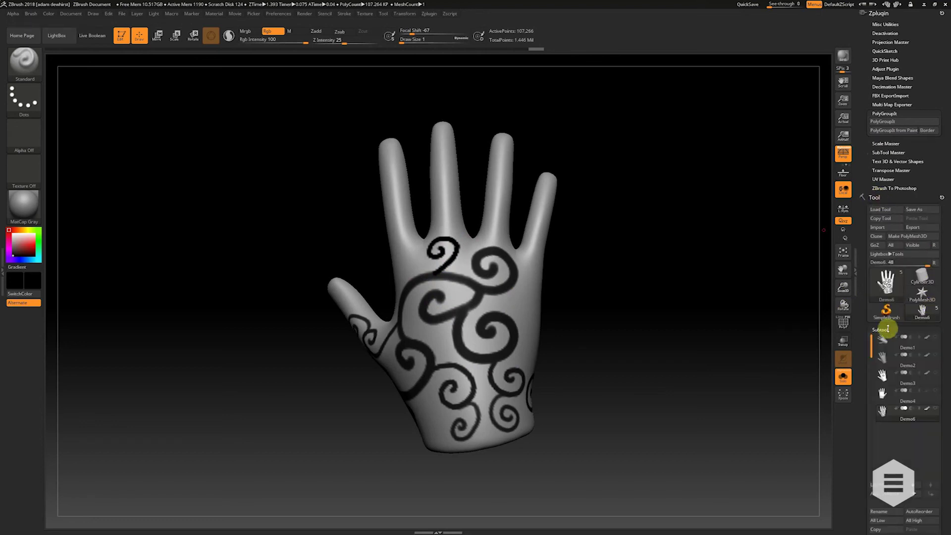
{"action": "left_click", "coordinate": [881, 331]}
{"action": "left_click", "coordinate": [882, 339]}
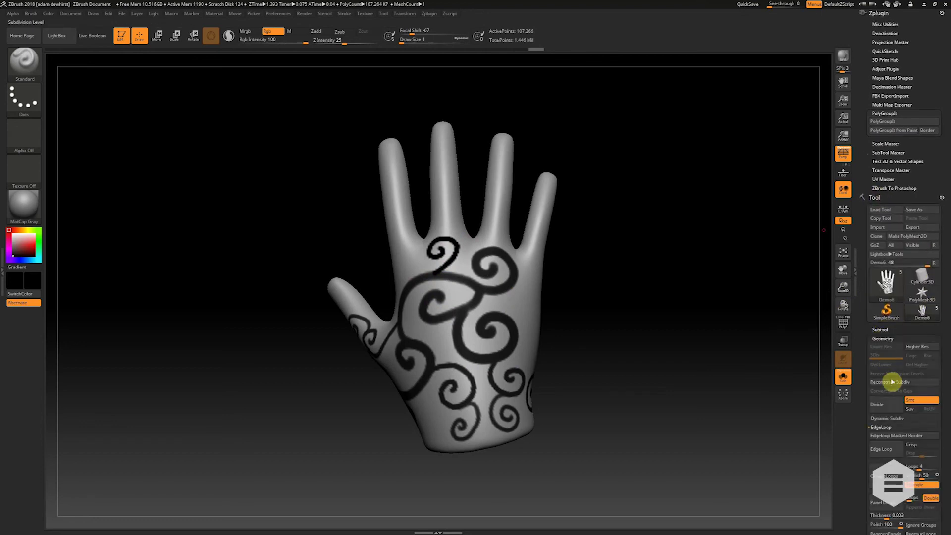
{"action": "left_click_drag", "start_coordinate": [699, 205], "coordinate": [743, 189]}
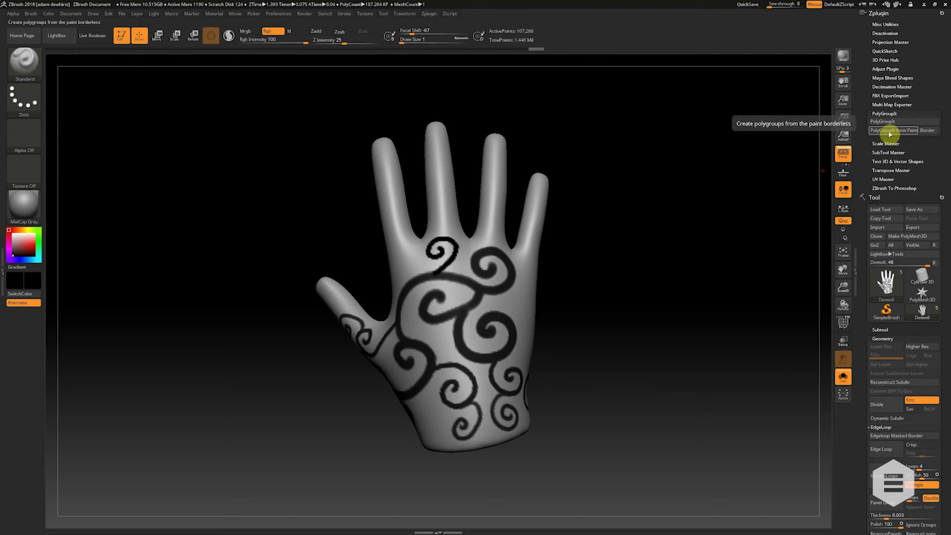
Create polygroups from the painted swirl borders with PolyGroupIt and show their colours.
{"action": "left_click", "coordinate": [928, 133]}
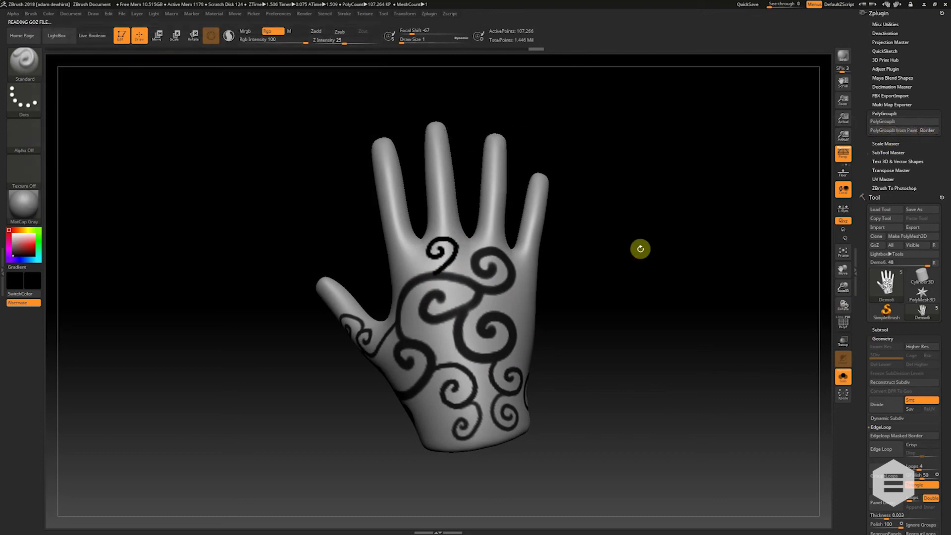
{"action": "left_click", "coordinate": [843, 325]}
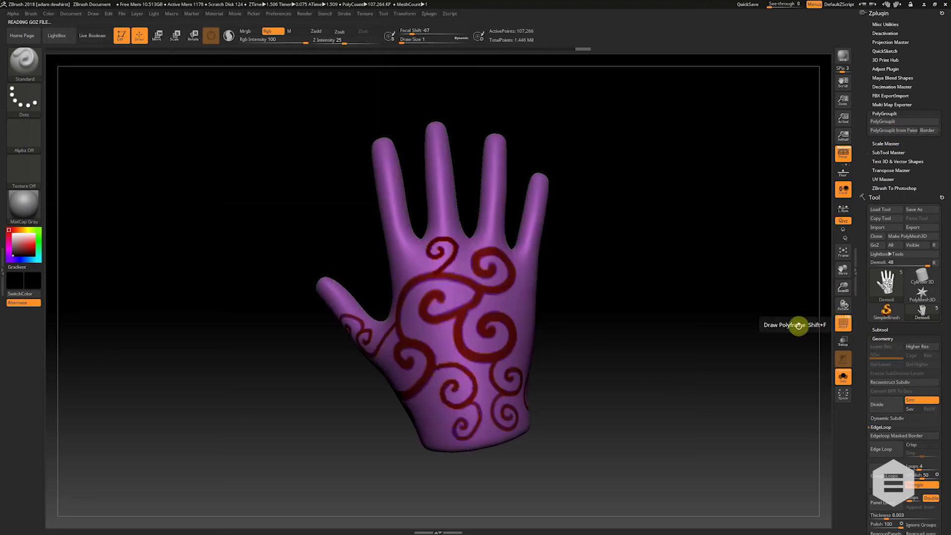
{"action": "left_click_drag", "start_coordinate": [631, 246], "coordinate": [495, 278]}
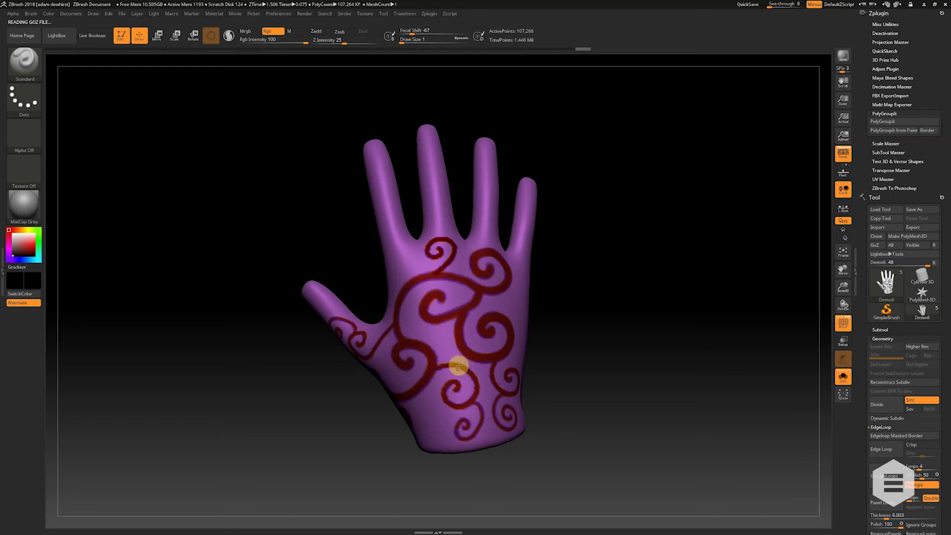
{"action": "left_click", "coordinate": [844, 321]}
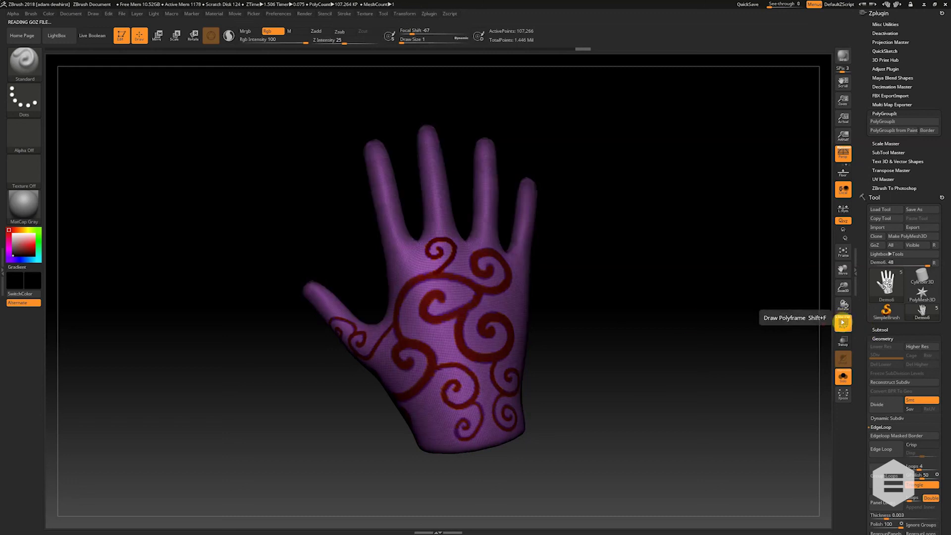
{"action": "left_click", "coordinate": [843, 321]}
Smooth the group borders with Polish By Groups at 78.
{"action": "left_click", "coordinate": [881, 337]}
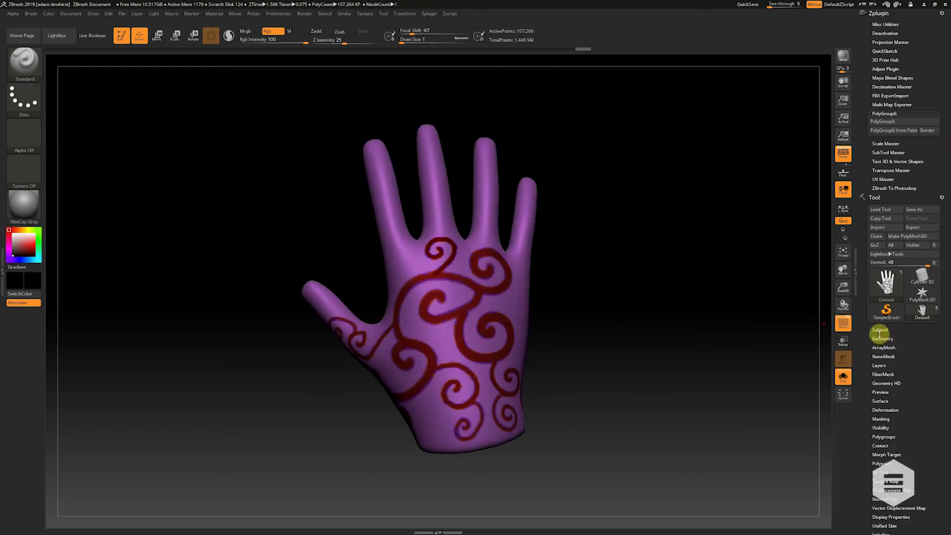
{"action": "left_click", "coordinate": [886, 410]}
{"action": "left_click_drag", "start_coordinate": [944, 449], "coordinate": [944, 405]}
{"action": "left_click_drag", "start_coordinate": [891, 359], "coordinate": [925, 358]}
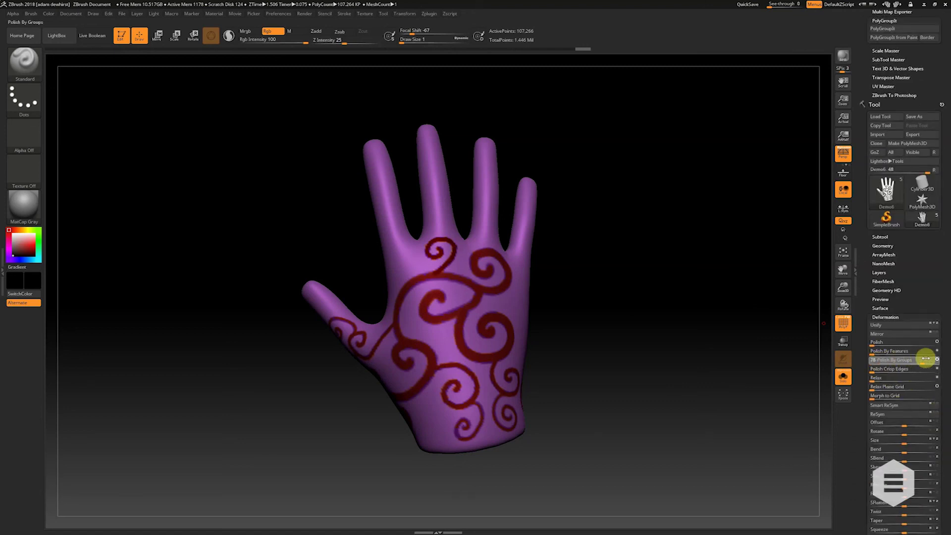
{"action": "left_click_drag", "start_coordinate": [646, 278], "coordinate": [686, 260]}
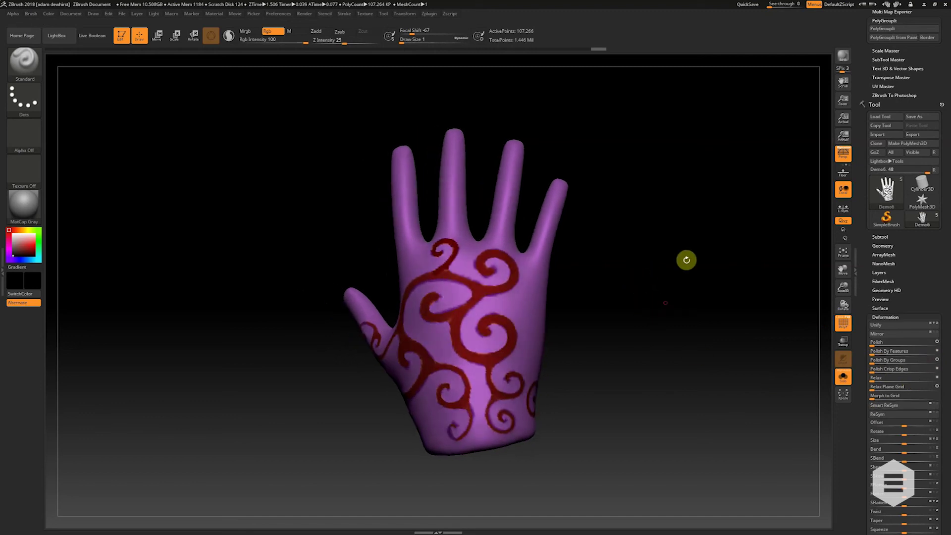
{"action": "key", "text": "ctrl+shift"}
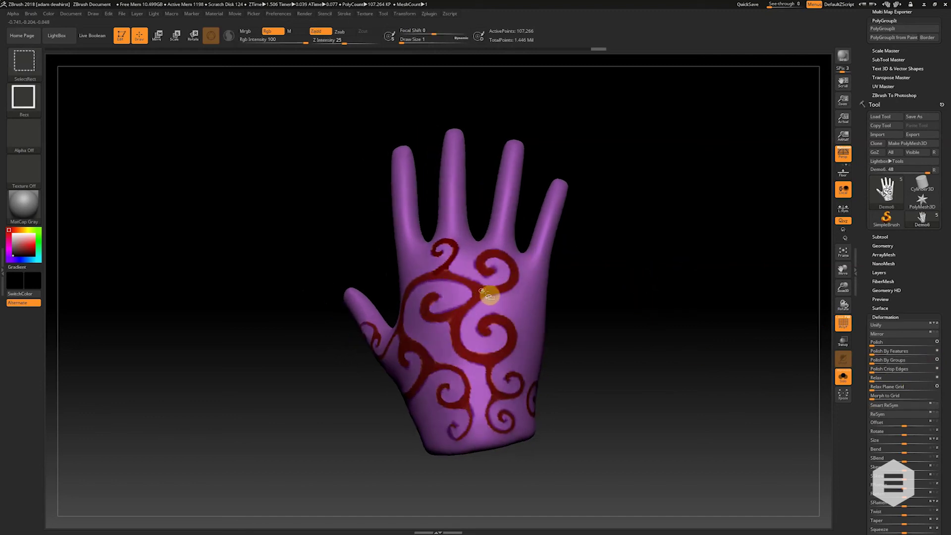
Isolate the swirl polygroup and mask it.
{"action": "left_click", "coordinate": [490, 296], "text": "ctrl+shift"}
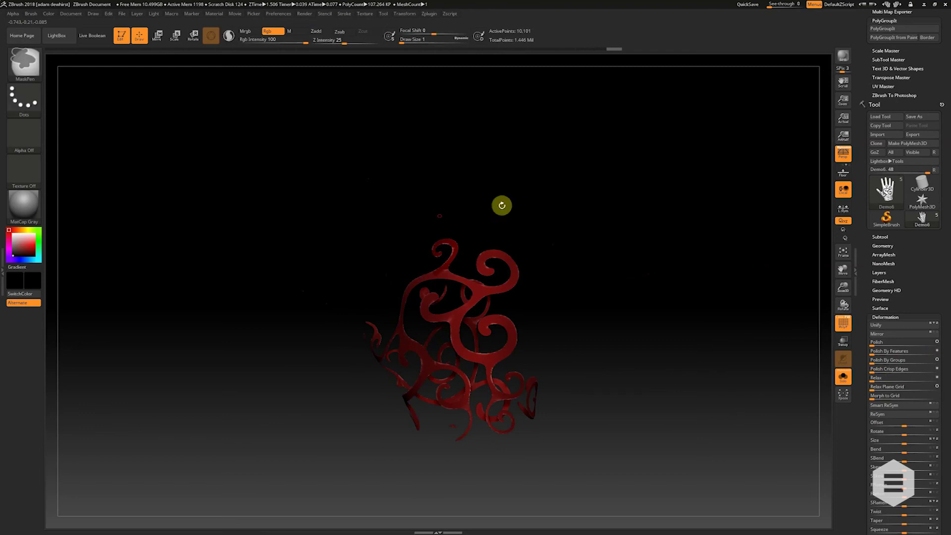
{"action": "mouse_move", "coordinate": [502, 205]}
{"action": "left_mouse_down"}
{"action": "mouse_move", "coordinate": [541, 200]}
{"action": "mouse_move", "coordinate": [490, 212]}
{"action": "left_mouse_up"}
{"action": "left_click_drag", "start_coordinate": [286, 222], "coordinate": [603, 462], "text": "ctrl"}
{"action": "left_click_drag", "start_coordinate": [556, 199], "coordinate": [457, 246]}
Extract the masked swirls and accept them as the new Extract1 subtool.
{"action": "left_click", "coordinate": [880, 236]}
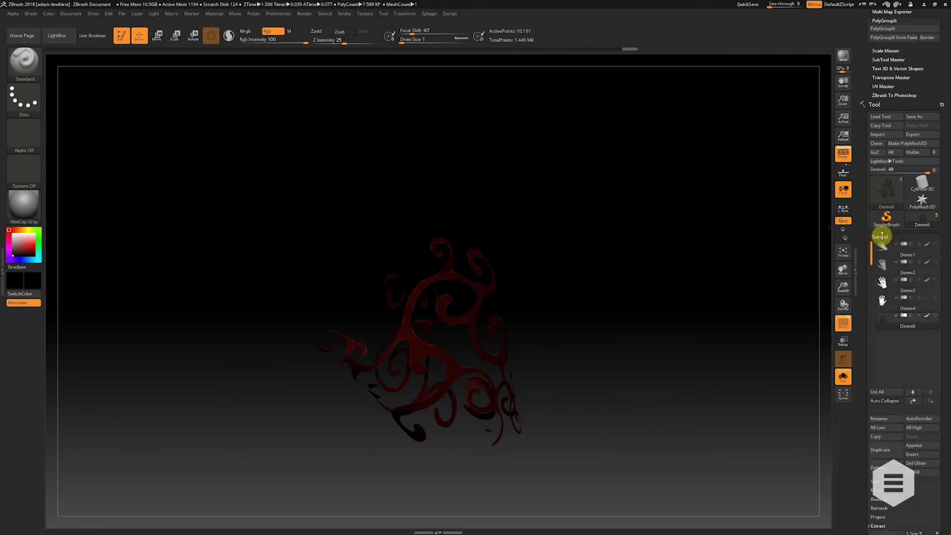
{"action": "left_click_drag", "start_coordinate": [943, 471], "coordinate": [943, 382]}
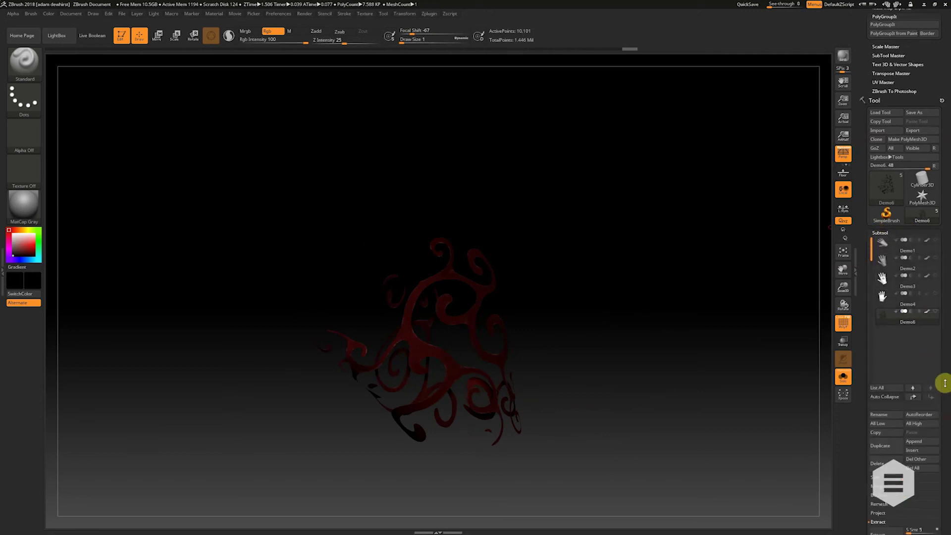
{"action": "left_click", "coordinate": [878, 440]}
{"action": "left_click", "coordinate": [885, 453]}
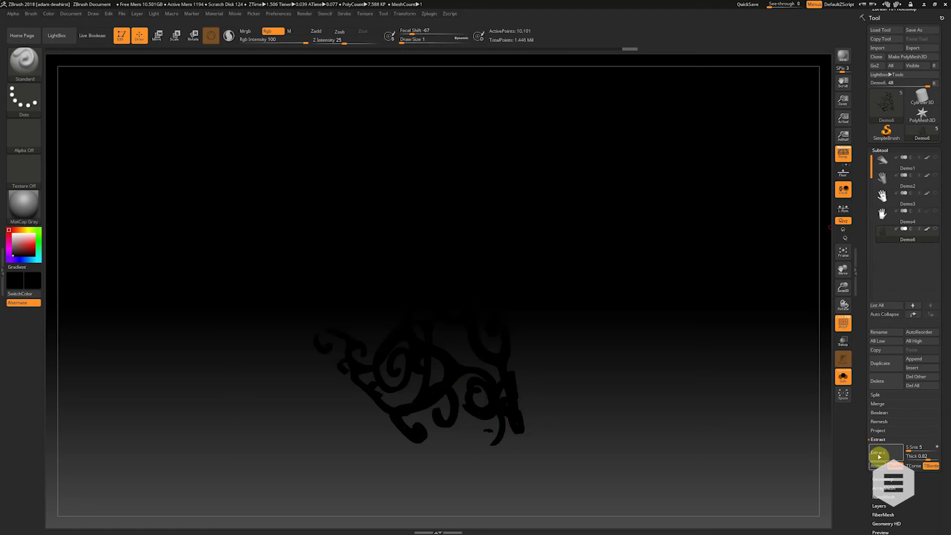
{"action": "left_click", "coordinate": [873, 464]}
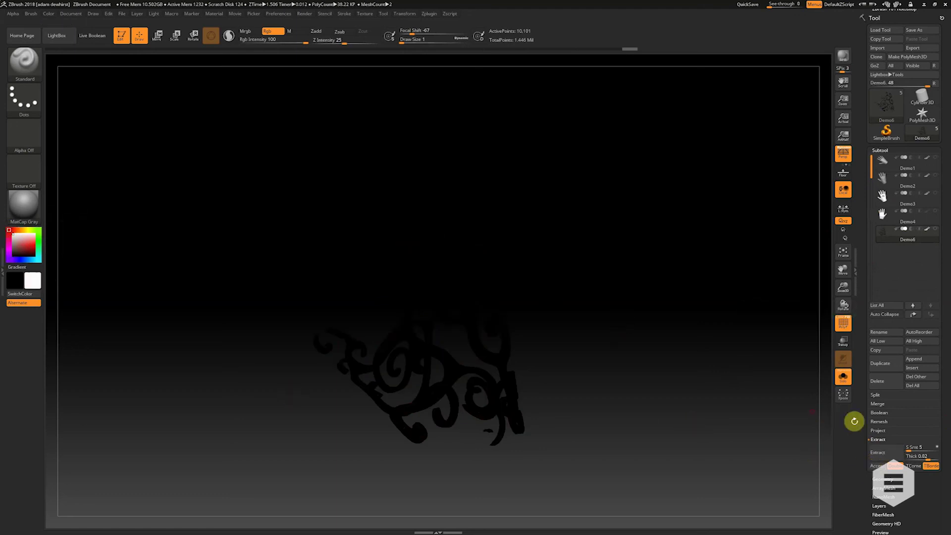
{"action": "left_click", "coordinate": [877, 466]}
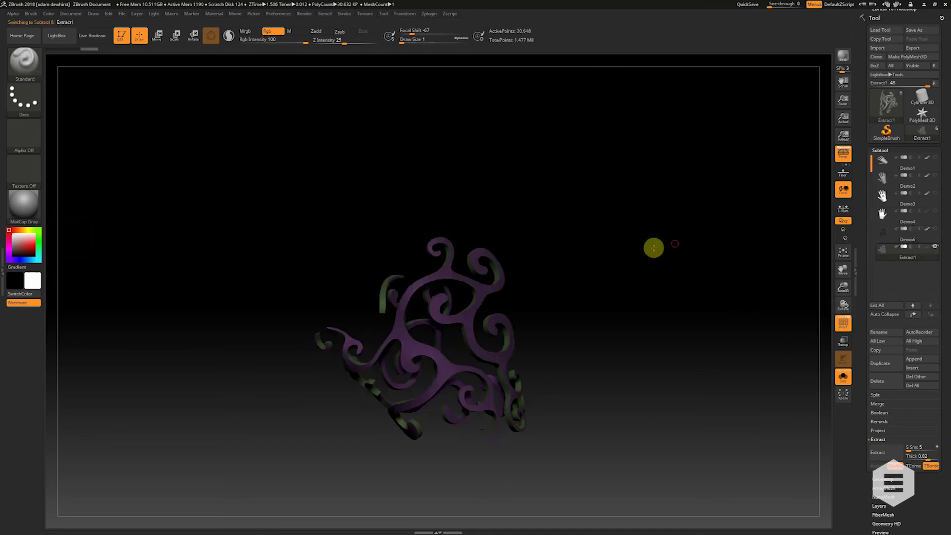
Turn off Solo to show the full hand and inspect the extracted swirl.
{"action": "left_click_drag", "start_coordinate": [540, 206], "coordinate": [519, 215]}
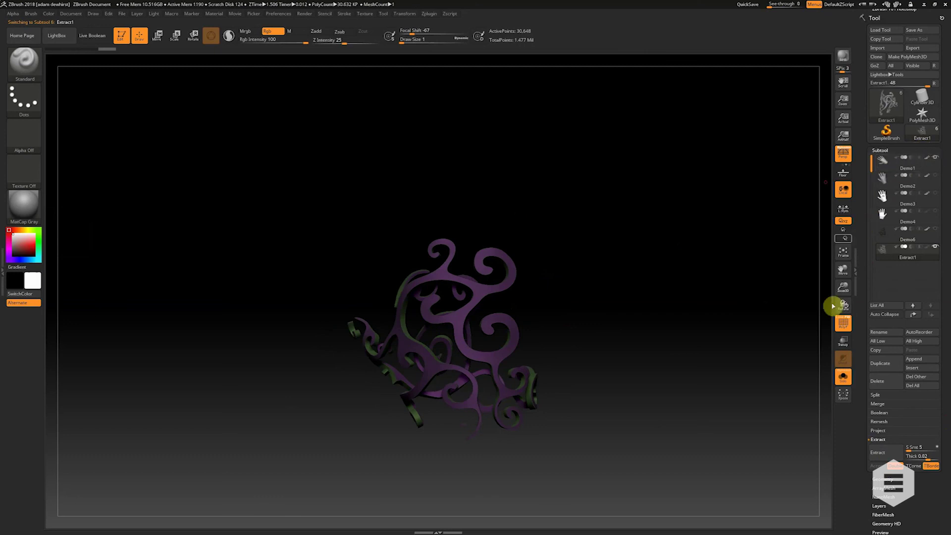
{"action": "left_click", "coordinate": [843, 380]}
{"action": "left_click_drag", "start_coordinate": [655, 240], "coordinate": [659, 272]}
{"action": "left_click_drag", "start_coordinate": [842, 285], "coordinate": [525, 238]}
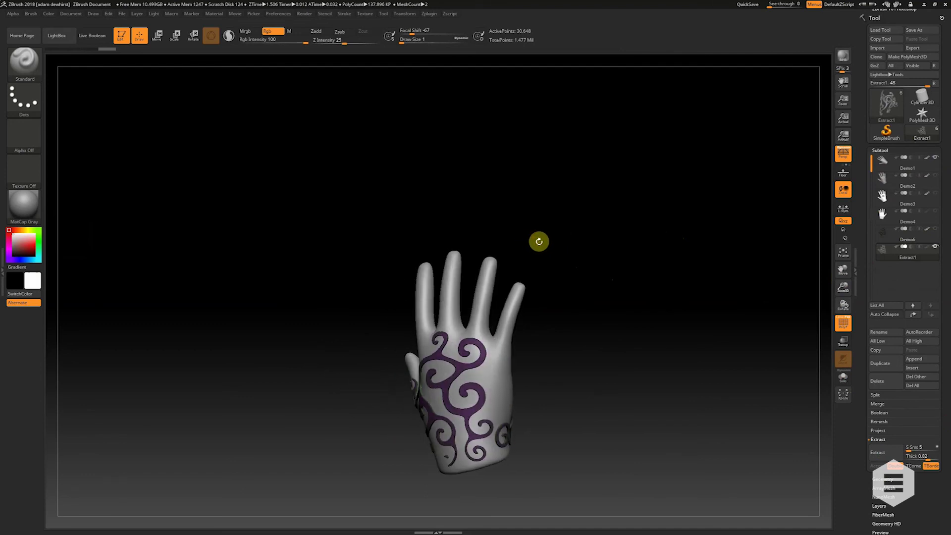